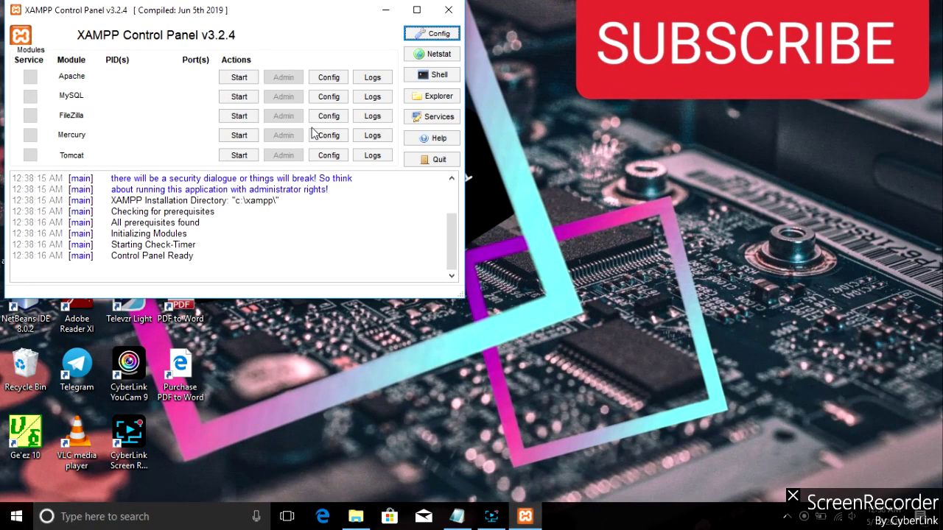
Start the Apache and MySQL modules, then open phpMyAdmin from the local XAMPP dashboard.
{"action": "left_click", "coordinate": [239, 77]}
{"action": "left_click", "coordinate": [246, 98]}
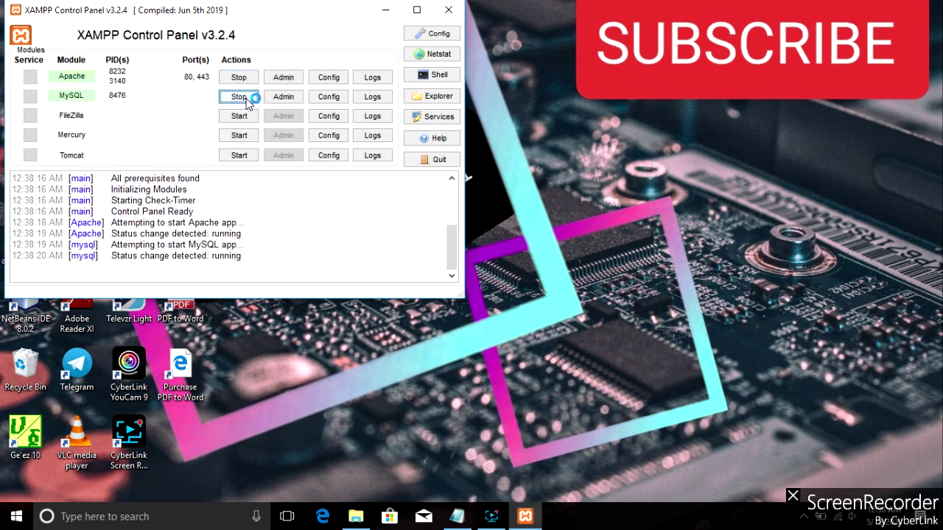
{"action": "left_click", "coordinate": [294, 76]}
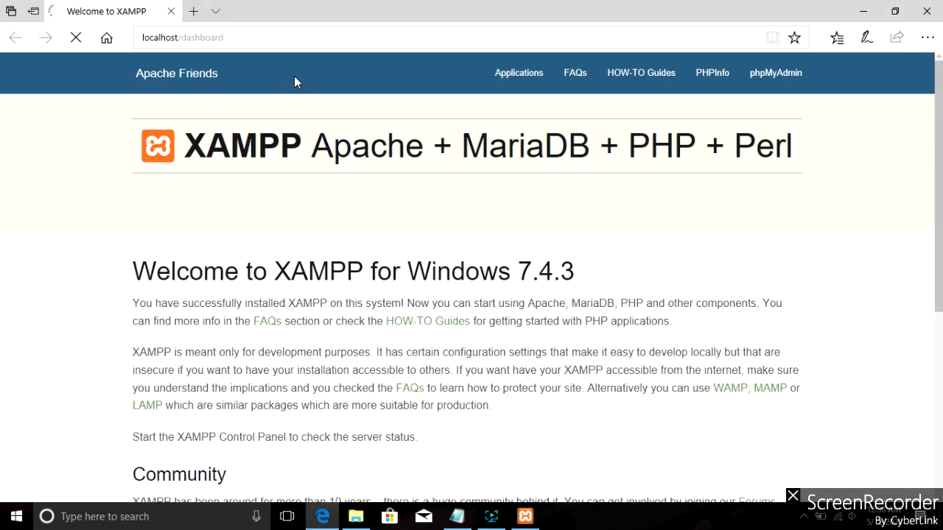
{"action": "left_click", "coordinate": [755, 73]}
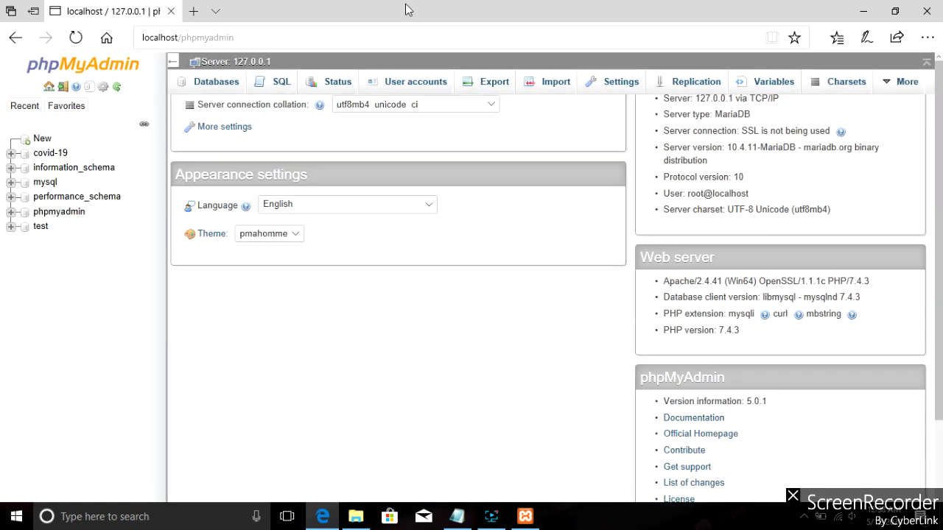
{"action": "left_click", "coordinate": [313, 37]}
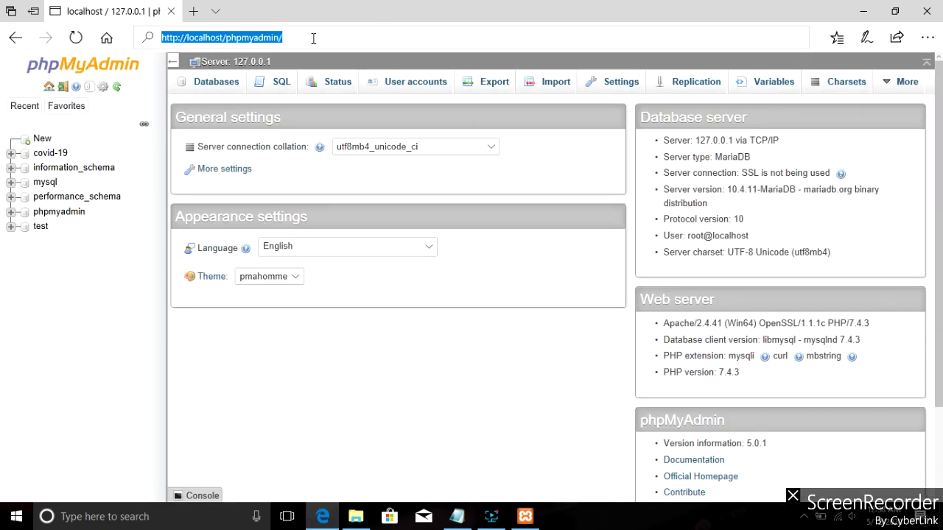
{"action": "left_click", "coordinate": [189, 10]}
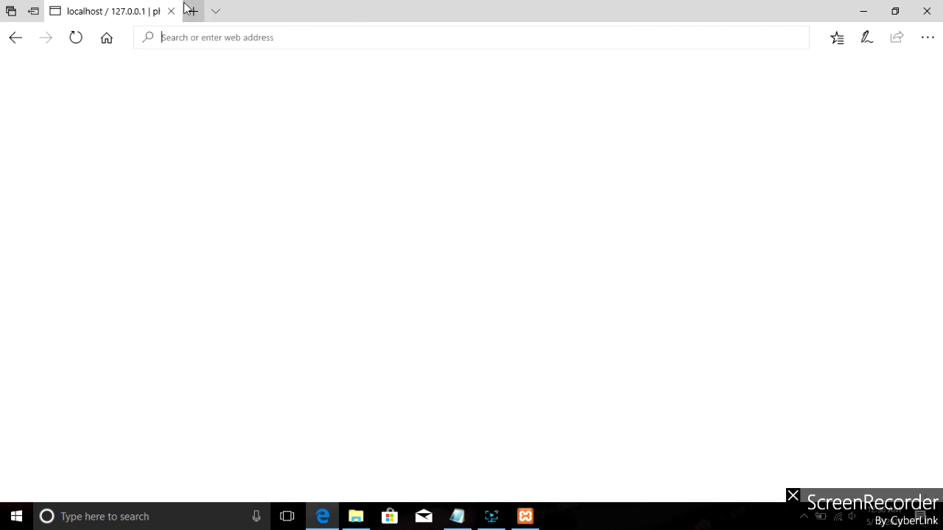
{"action": "type", "text": "http://localhost/phpmyadmin/"}
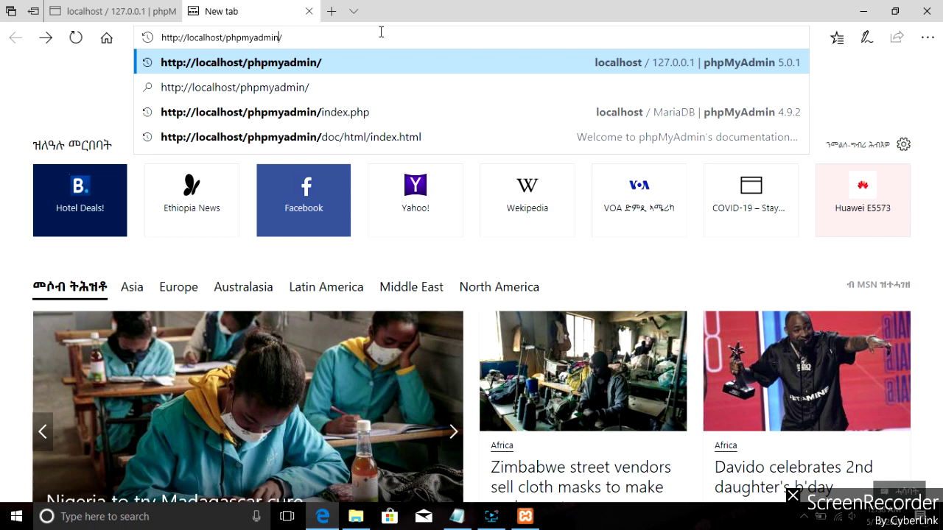
{"action": "key", "text": "Left"}
{"action": "key", "text": "BackSpace"}
{"action": "key", "text": "BackSpace"}
{"action": "key", "text": "BackSpace"}
{"action": "key", "text": "BackSpace"}
{"action": "key", "text": "BackSpace"}
{"action": "key", "text": "BackSpace"}
{"action": "key", "text": "BackSpace"}
{"action": "key", "text": "BackSpace"}
{"action": "key", "text": "BackSpace"}
{"action": "key", "text": "BackSpace"}
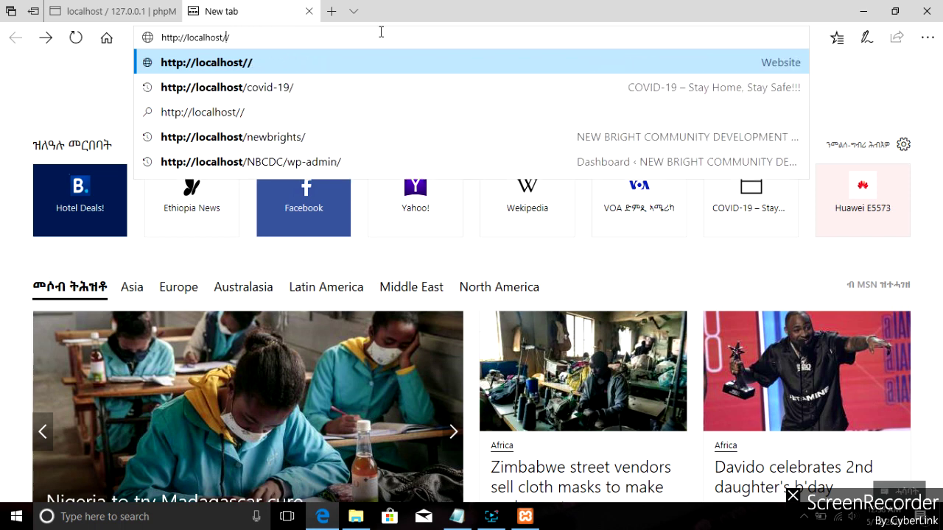
{"action": "type", "text": "covid-"}
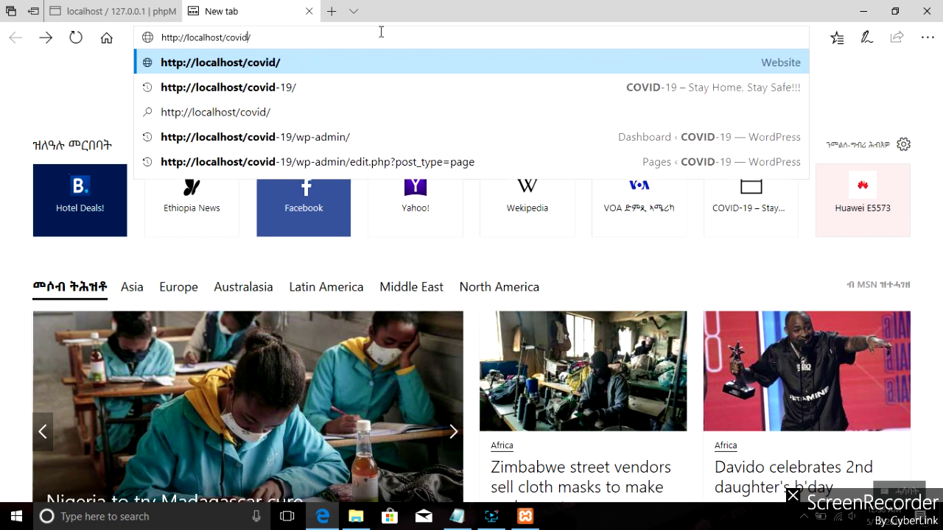
{"action": "type", "text": "19"}
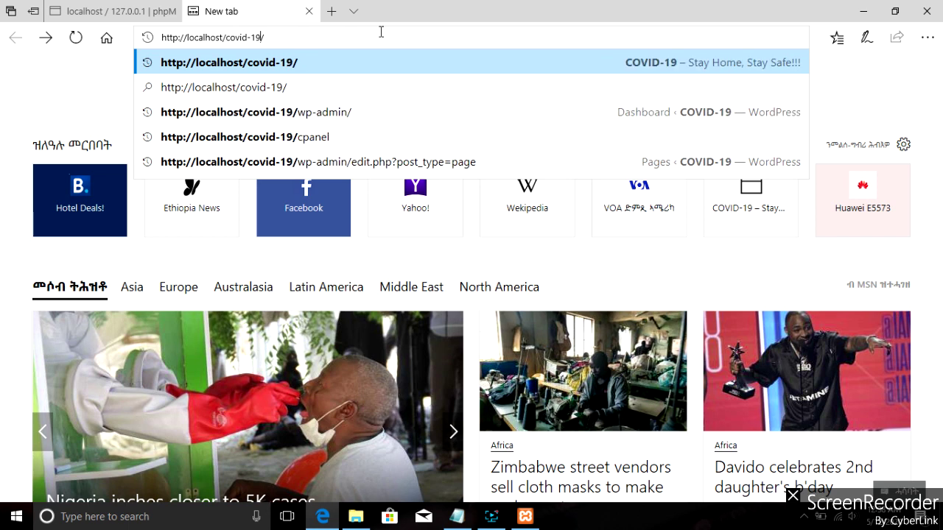
{"action": "key", "text": "Return"}
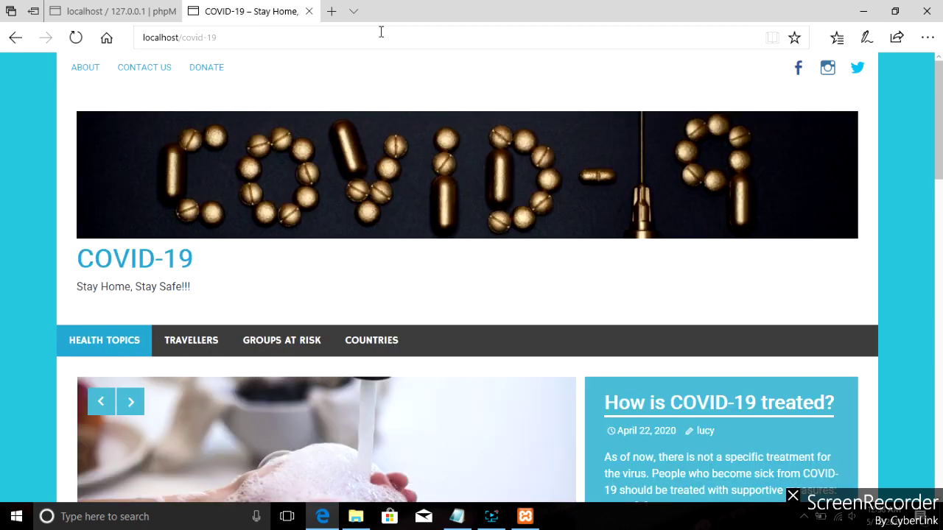
{"action": "left_click_drag", "start_coordinate": [940, 110], "coordinate": [941, 448]}
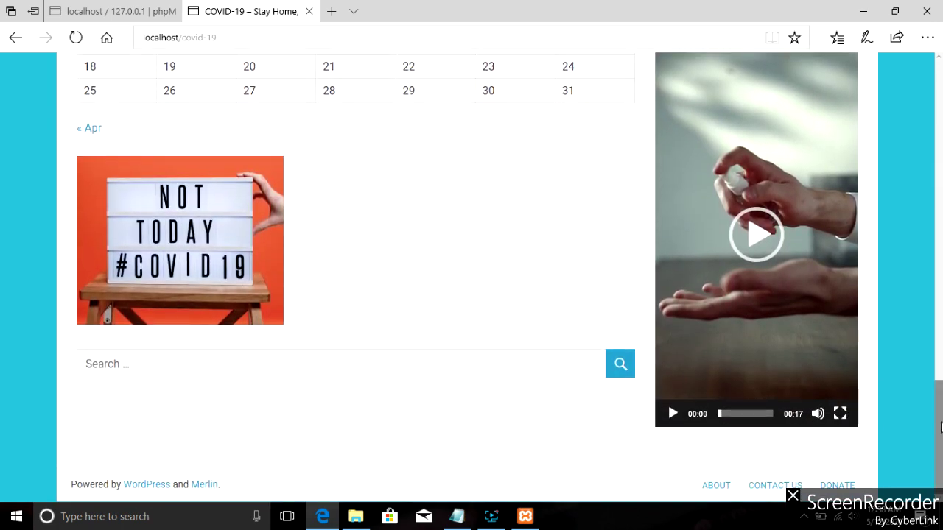
{"action": "scroll", "coordinate": [834, 292], "scroll_direction": "up", "scroll_amount": 3}
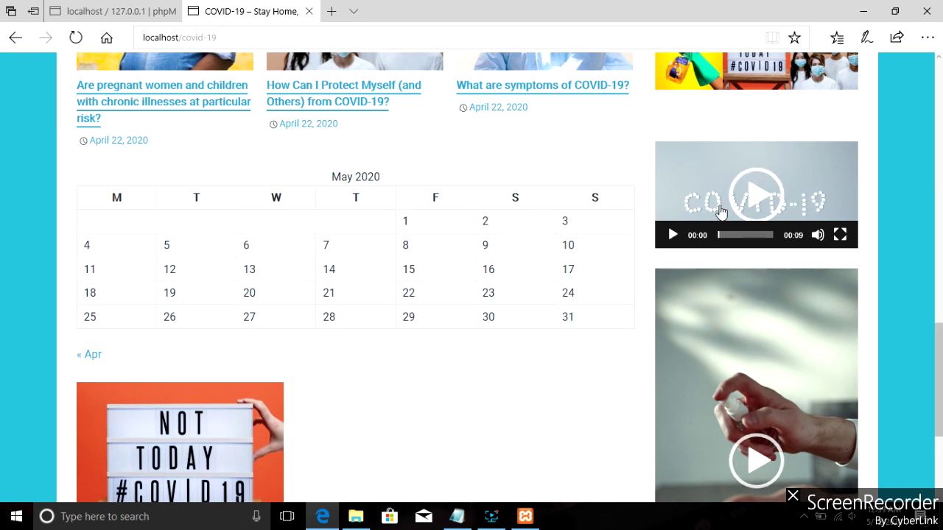
{"action": "scroll", "coordinate": [825, 257], "scroll_direction": "down", "scroll_amount": 1}
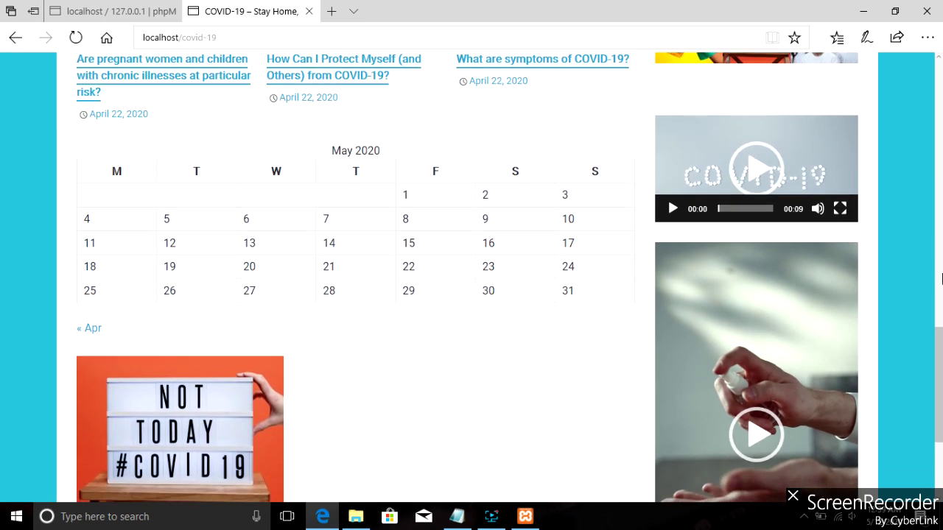
{"action": "left_click_drag", "start_coordinate": [941, 355], "coordinate": [941, 76]}
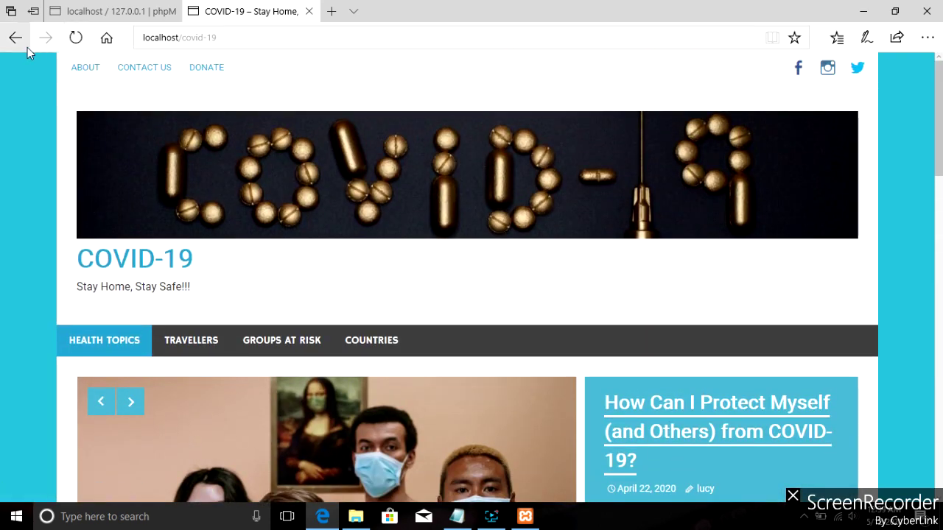
{"action": "left_click", "coordinate": [255, 37]}
{"action": "left_click", "coordinate": [276, 37]}
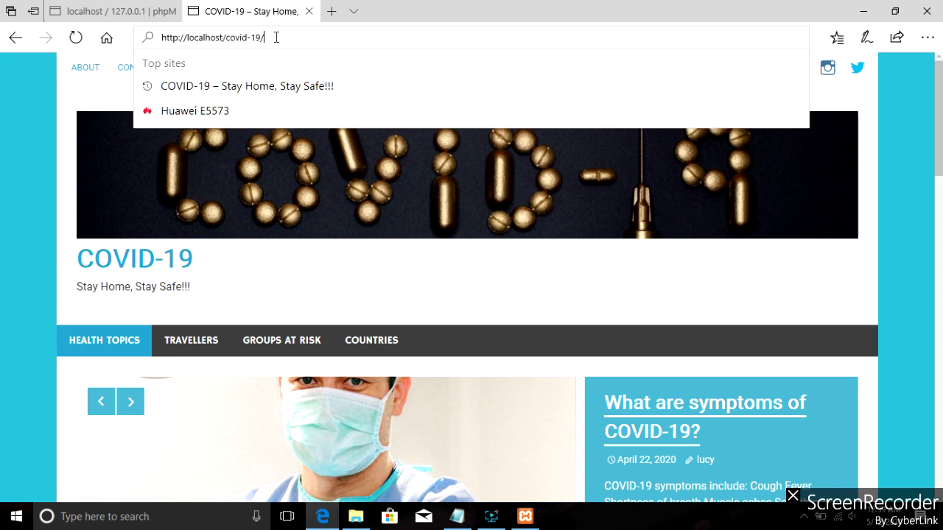
{"action": "type", "text": "dashboa"}
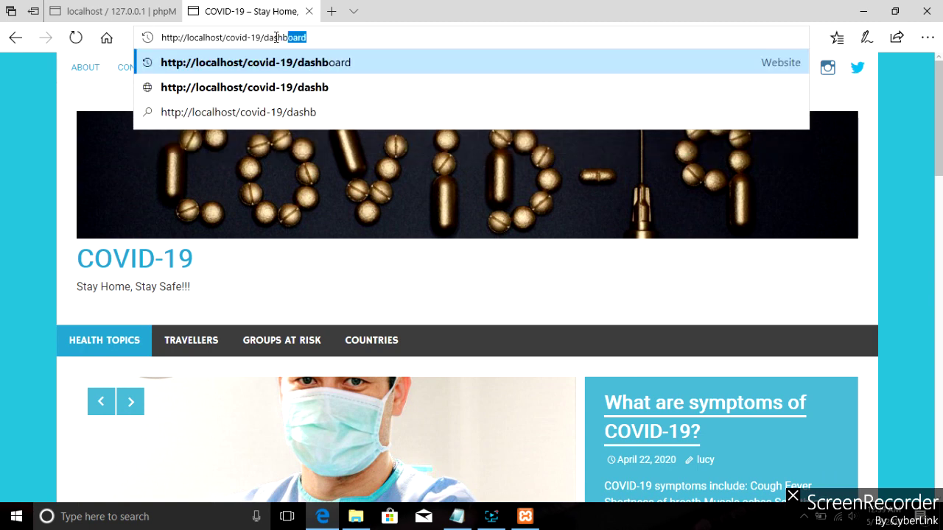
{"action": "type", "text": "r"}
{"action": "left_click", "coordinate": [353, 67]}
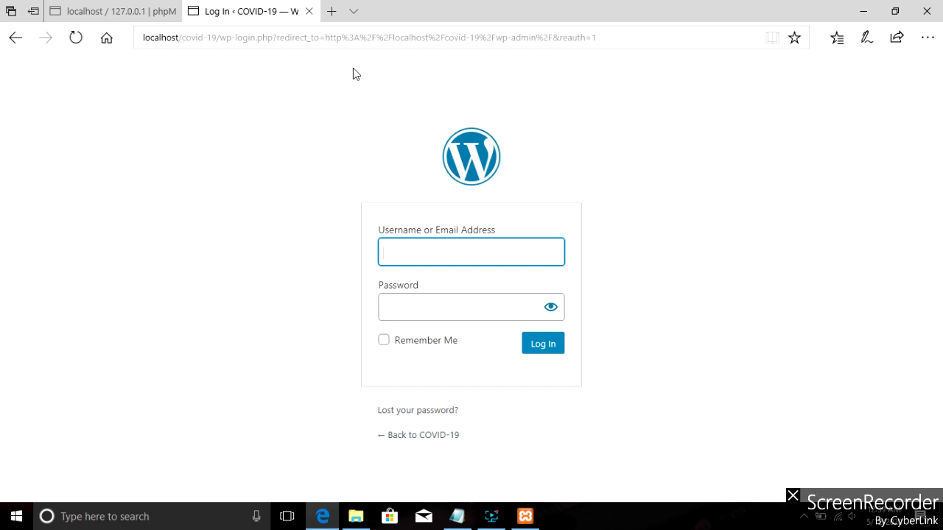
Log in to the WordPress admin with the account username and password.
{"action": "type", "text": "lucy"}
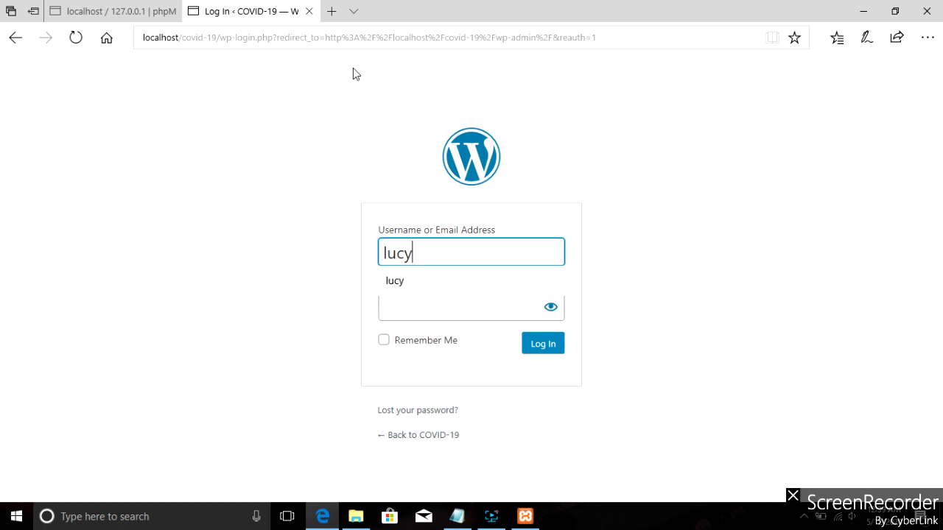
{"action": "left_click", "coordinate": [392, 308]}
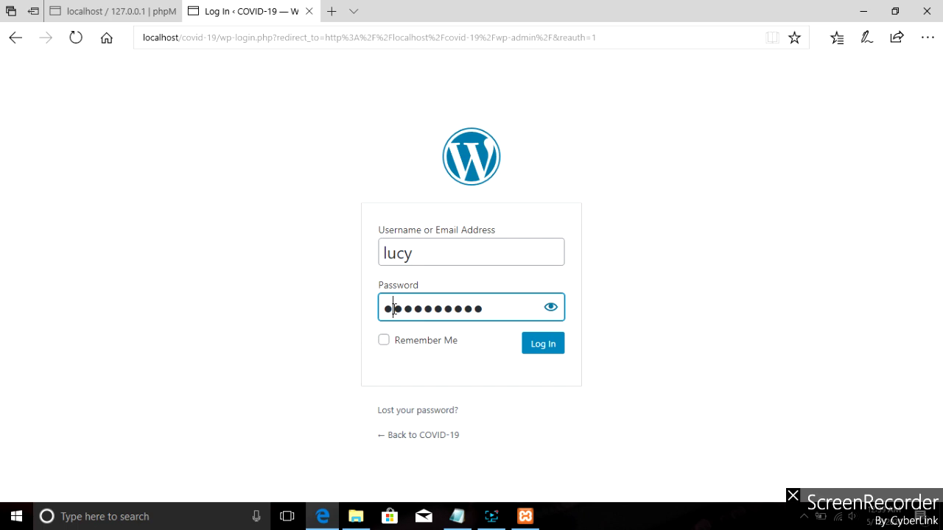
{"action": "left_click", "coordinate": [543, 344]}
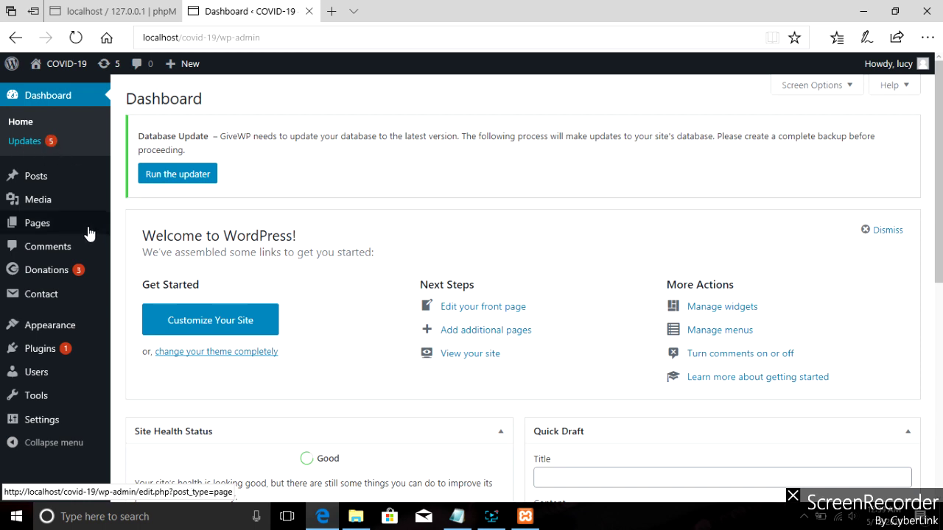
Open the page for adding new media and check the maximum upload file size.
{"action": "mouse_move", "coordinate": [89, 233]}
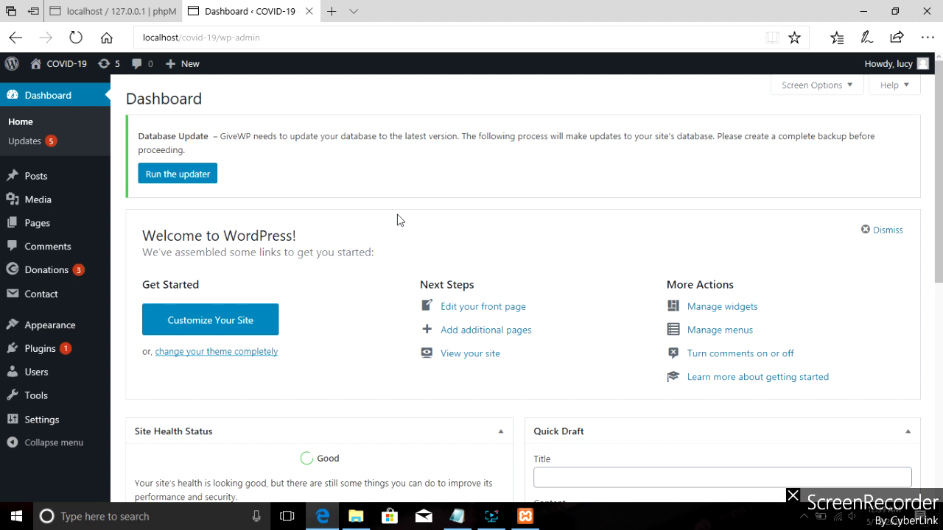
{"action": "mouse_move", "coordinate": [56, 210]}
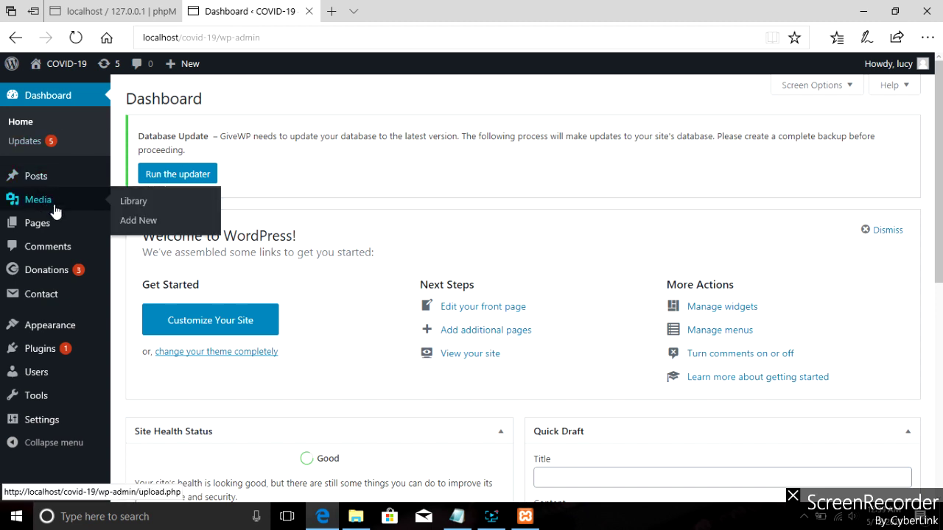
{"action": "left_click", "coordinate": [133, 223]}
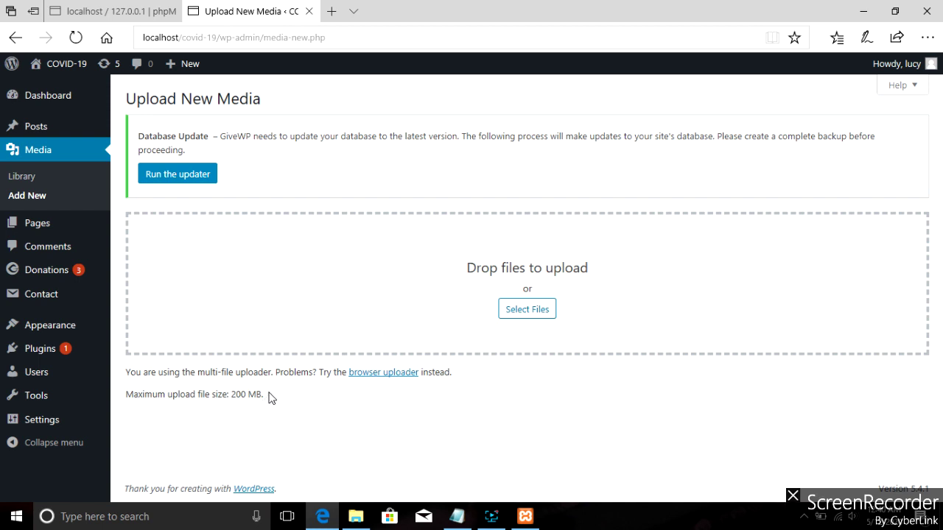
{"action": "left_click", "coordinate": [322, 410]}
Switch to File Explorer and open the site folder C:\xampp\htdocs\covid-19.
{"action": "mouse_move", "coordinate": [360, 520]}
{"action": "left_click", "coordinate": [864, 9]}
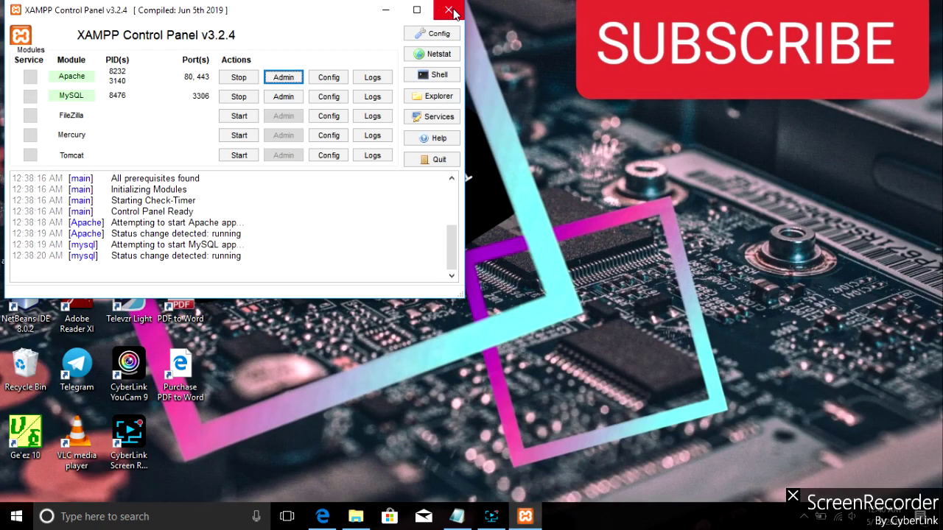
{"action": "left_click", "coordinate": [385, 10]}
{"action": "double_click", "coordinate": [25, 94]}
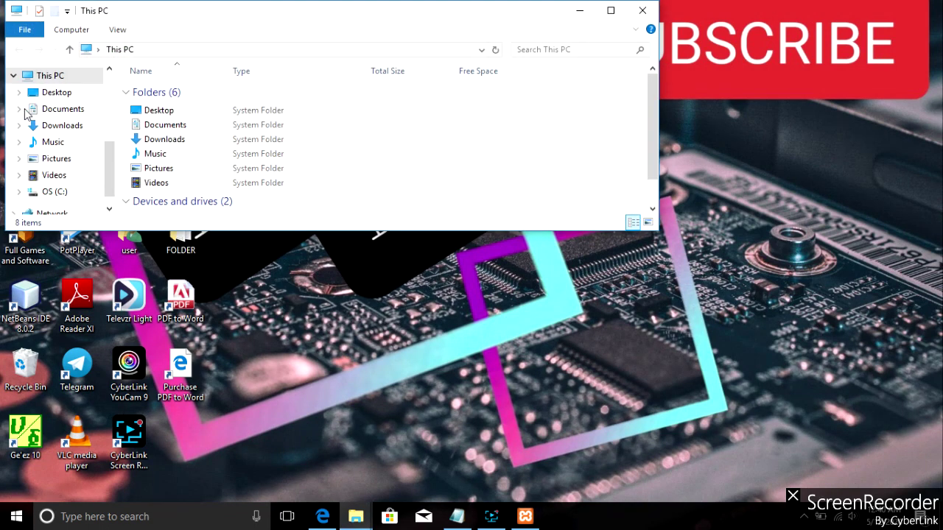
{"action": "left_click", "coordinate": [610, 10]}
{"action": "double_click", "coordinate": [154, 214]}
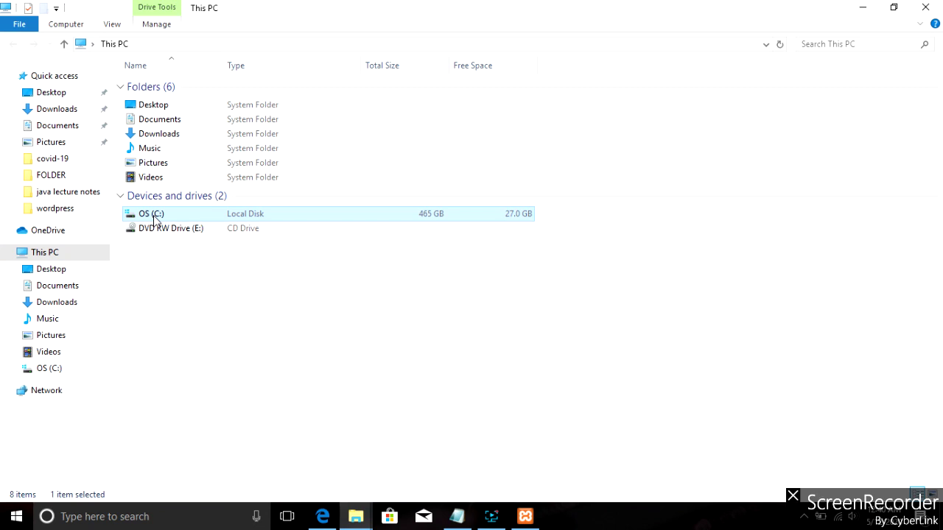
{"action": "double_click", "coordinate": [151, 421]}
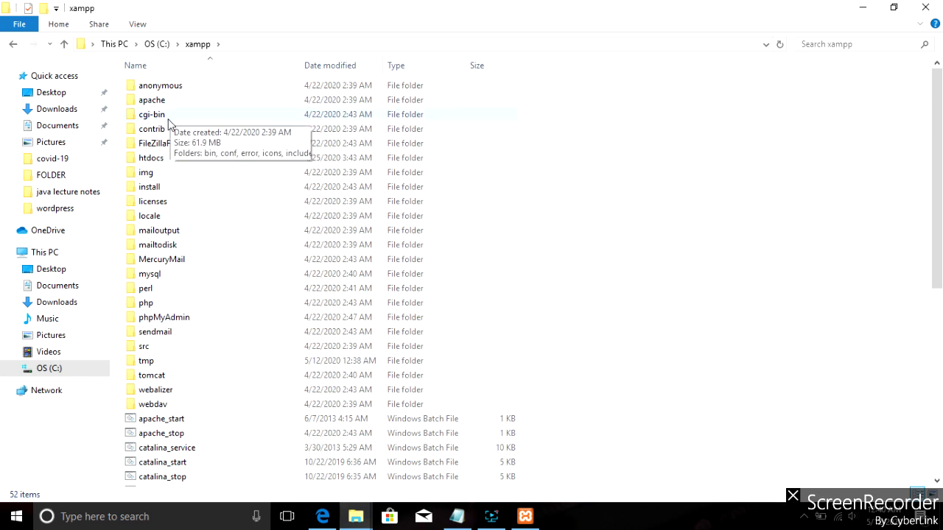
{"action": "double_click", "coordinate": [157, 161]}
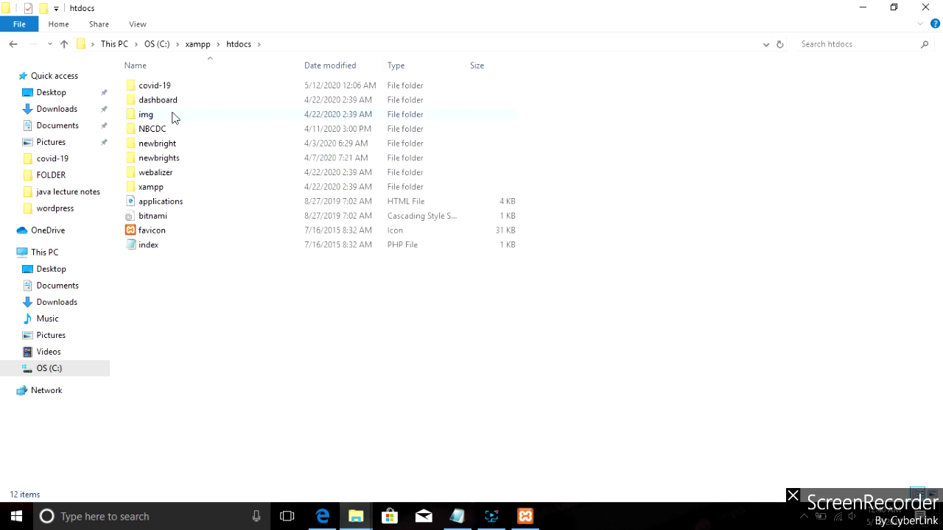
{"action": "left_click", "coordinate": [158, 88]}
{"action": "double_click", "coordinate": [159, 89]}
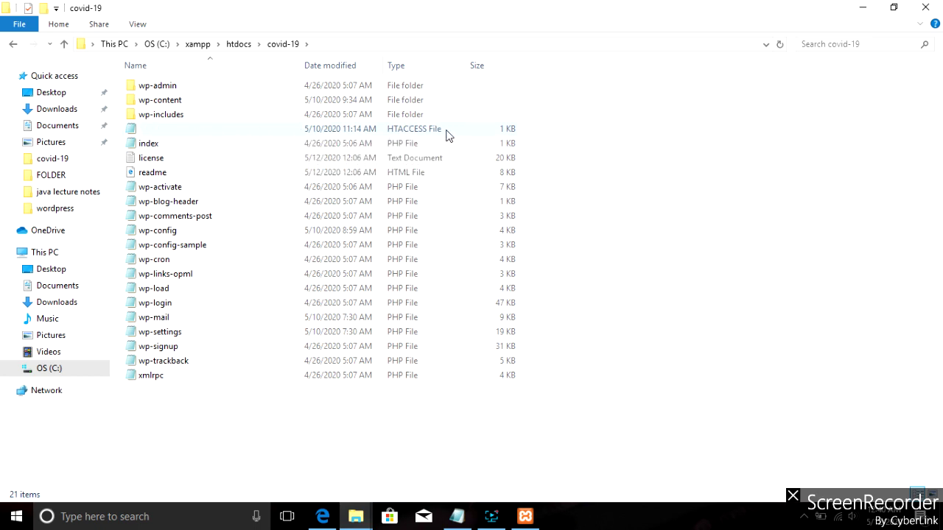
Open the site's .htaccess file in Notepad and view its full contents.
{"action": "double_click", "coordinate": [184, 132]}
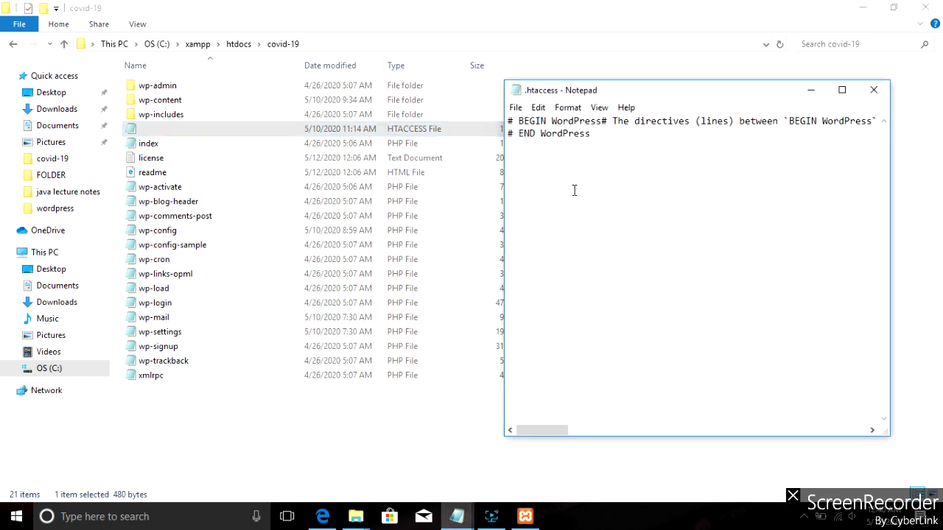
{"action": "left_click", "coordinate": [842, 90]}
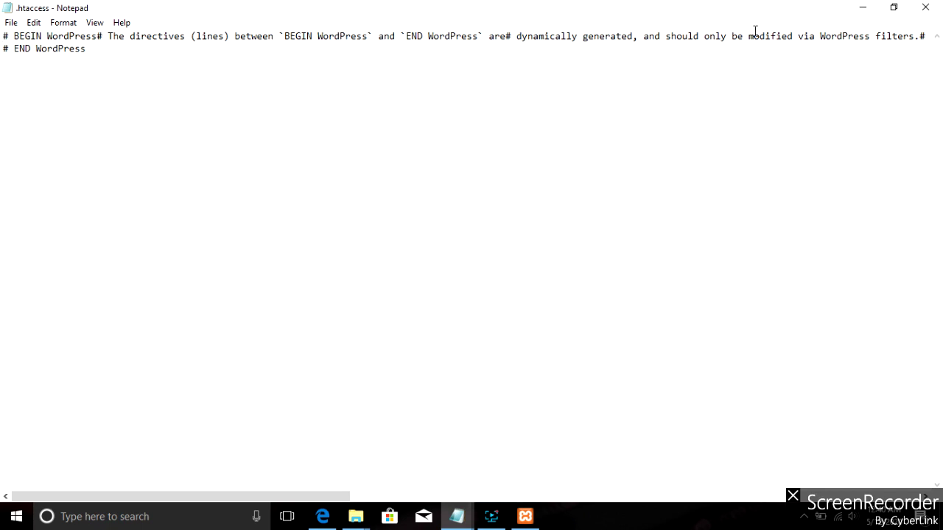
{"action": "left_click", "coordinate": [894, 8]}
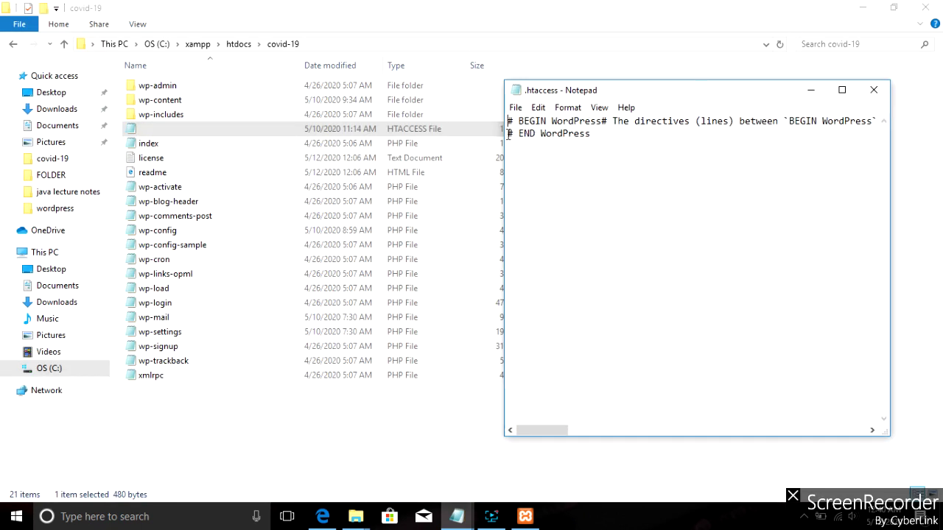
Insert two blank lines directly above the "# END WordPress" line in the .htaccess file.
{"action": "left_click_drag", "start_coordinate": [593, 134], "coordinate": [507, 135]}
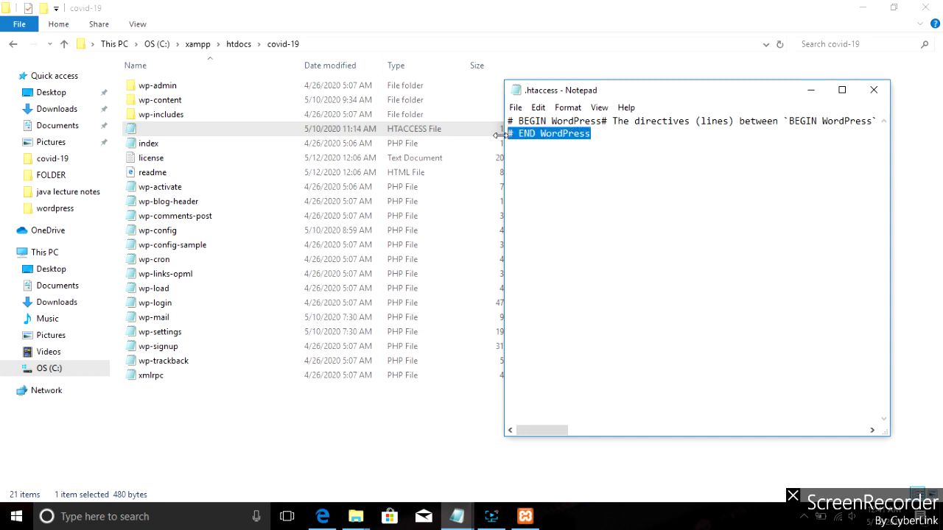
{"action": "left_click", "coordinate": [510, 136]}
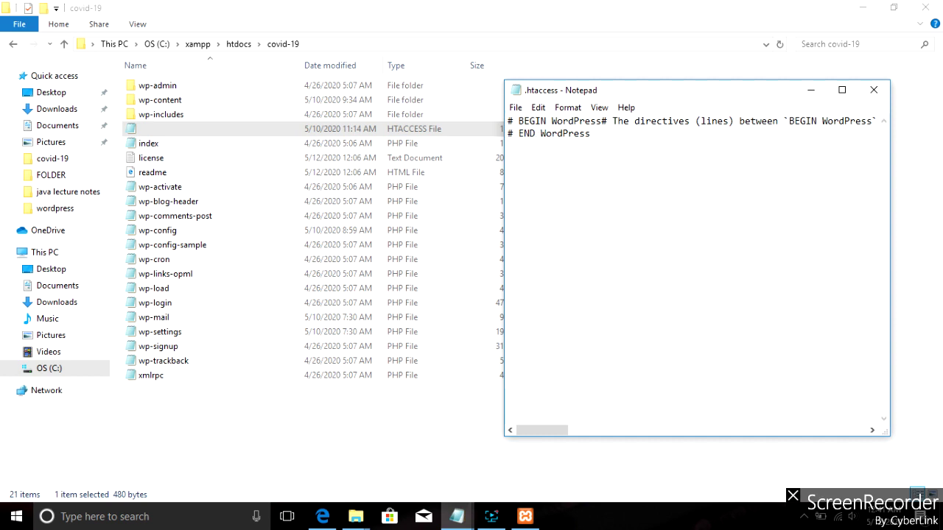
{"action": "key", "text": "Return"}
{"action": "key", "text": "Return"}
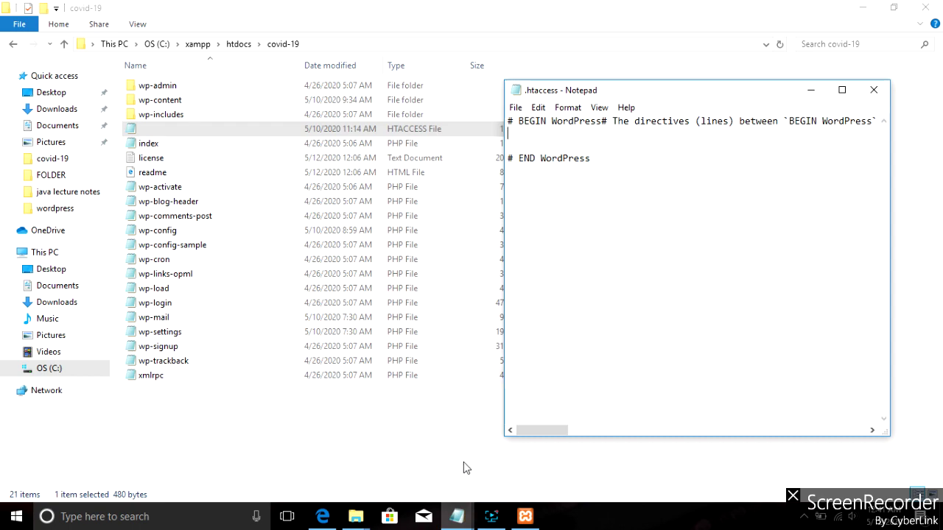
Copy the untitled Notepad note's php_value lines: upload_max_filesize 1000M, post_max_size 1000M, max_execution_time 300 and max_input_time 300.
{"action": "mouse_move", "coordinate": [457, 518]}
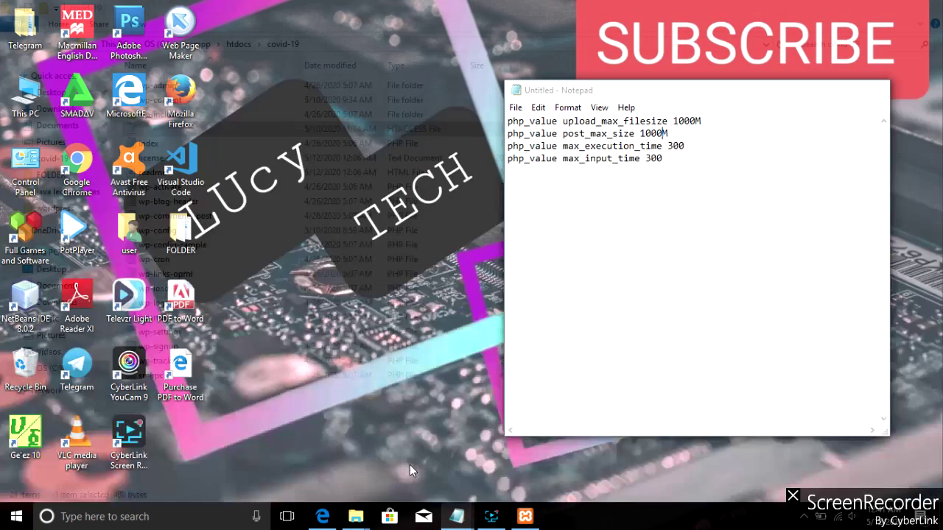
{"action": "left_click", "coordinate": [410, 465]}
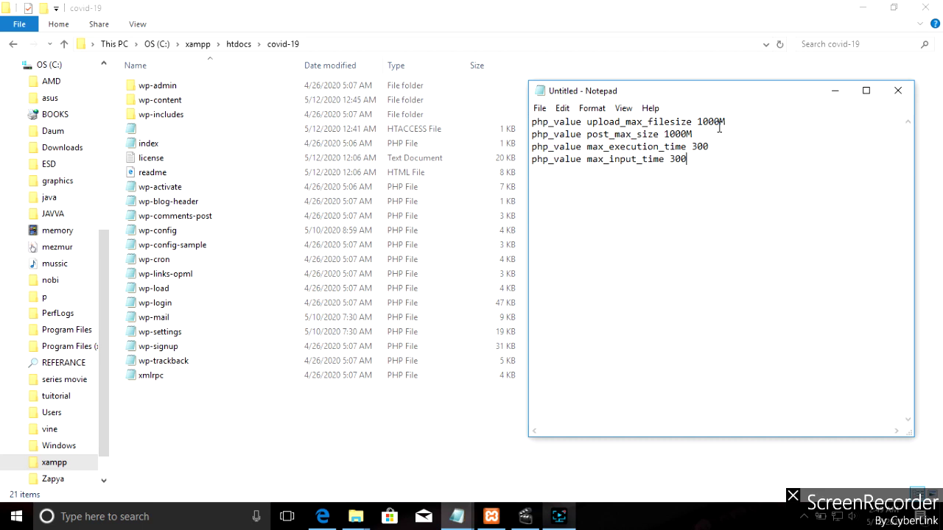
{"action": "left_click_drag", "start_coordinate": [705, 134], "coordinate": [522, 117]}
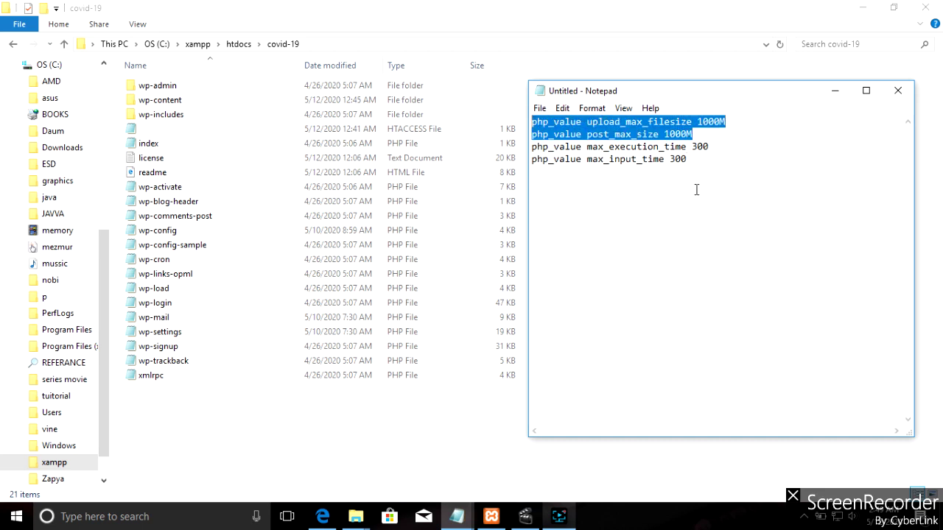
{"action": "left_click", "coordinate": [633, 207]}
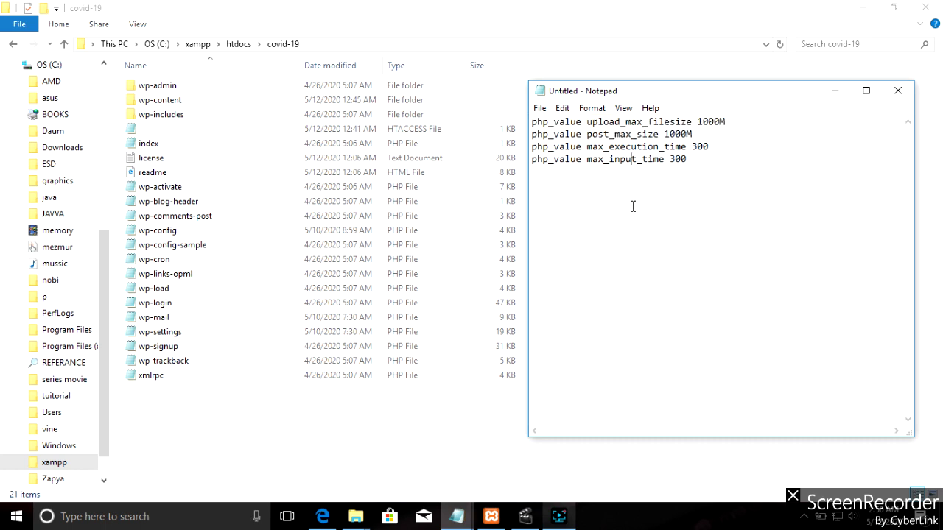
{"action": "left_click_drag", "start_coordinate": [721, 146], "coordinate": [533, 146]}
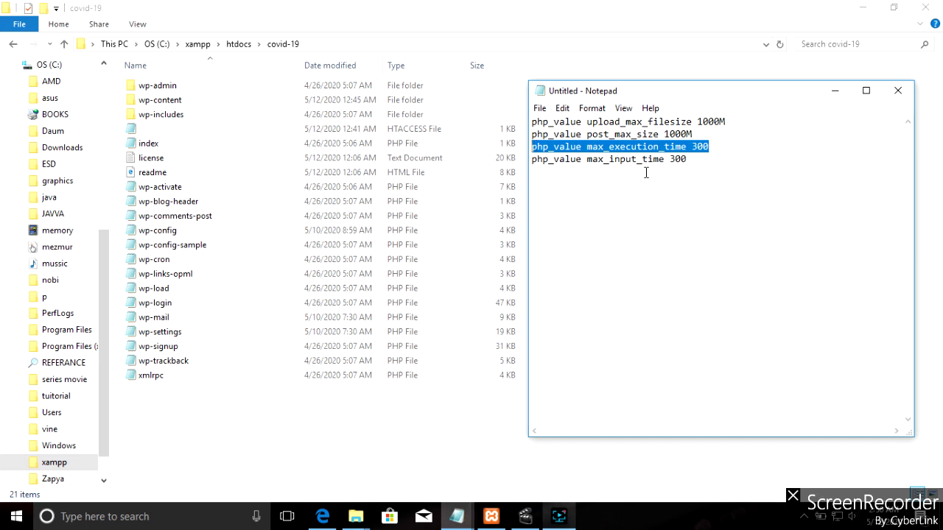
{"action": "left_click", "coordinate": [637, 208]}
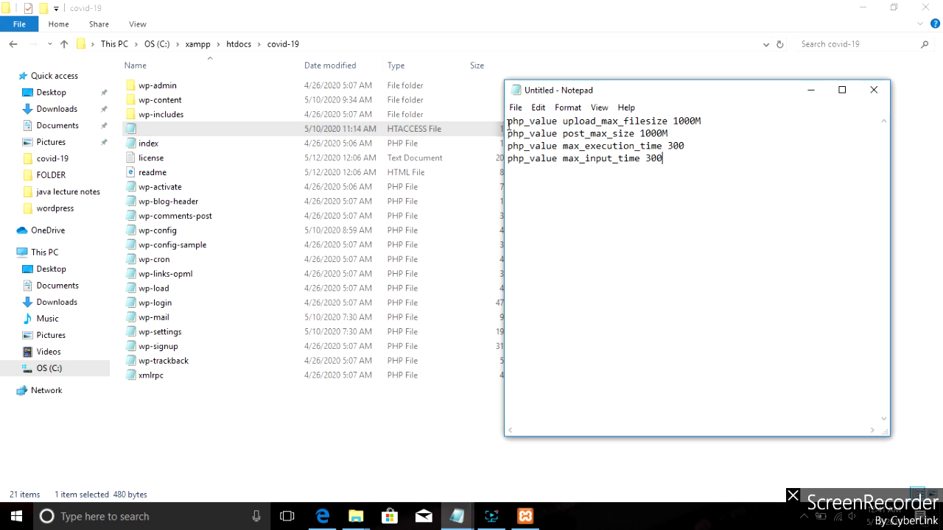
{"action": "left_click_drag", "start_coordinate": [507, 121], "coordinate": [664, 158]}
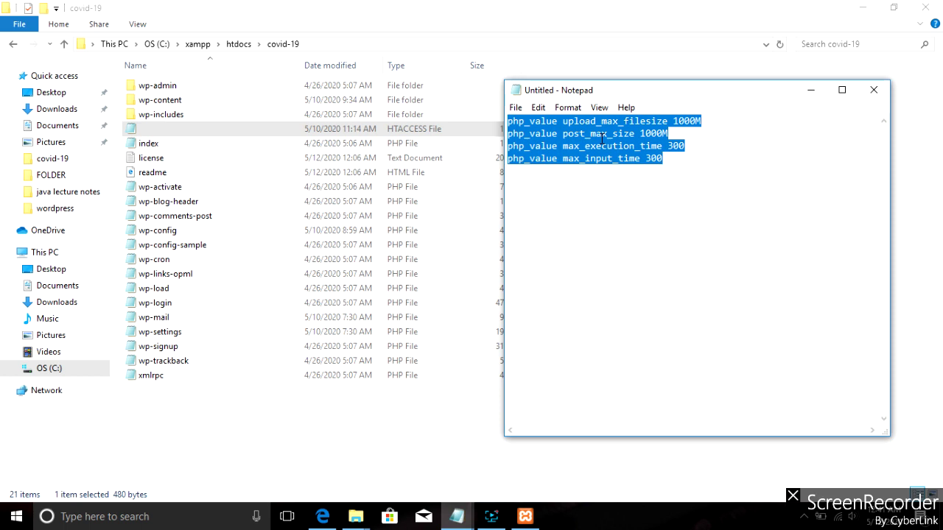
{"action": "right_click", "coordinate": [524, 169]}
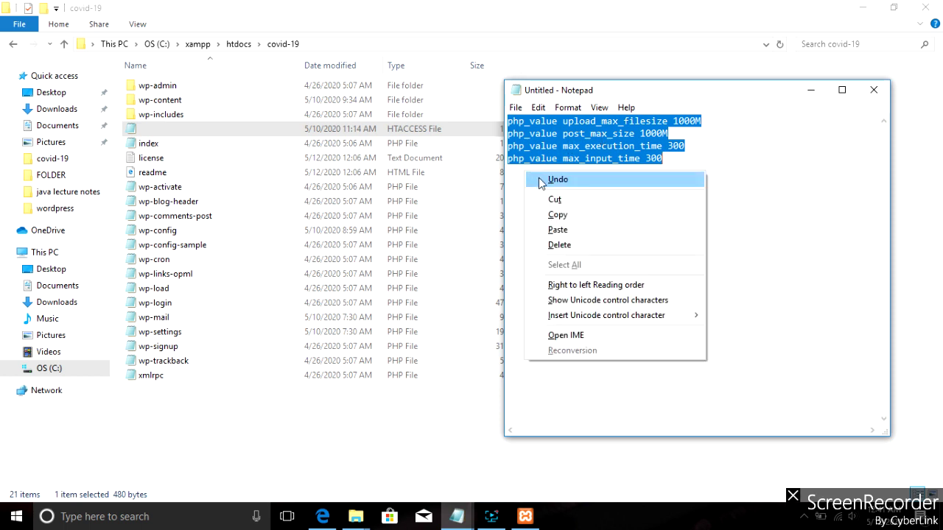
{"action": "left_click", "coordinate": [558, 215]}
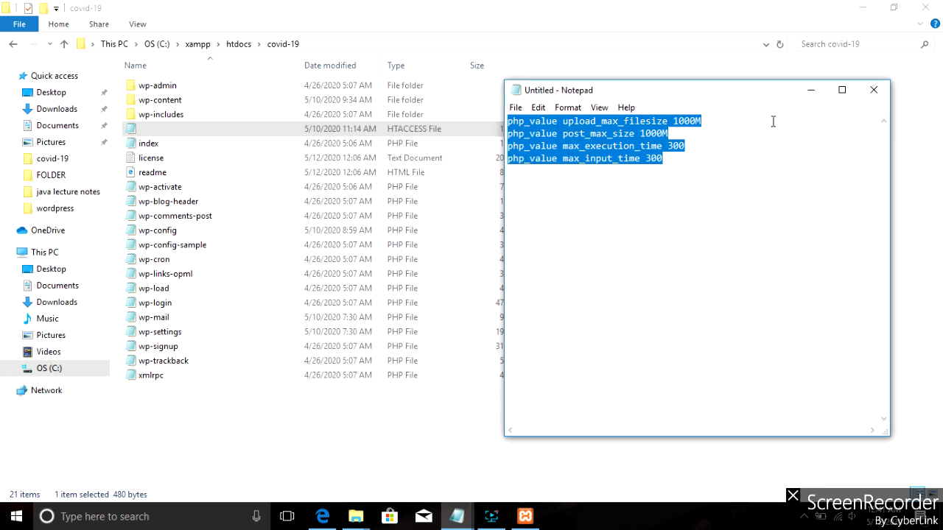
Paste the copied php_value lines above "# END WordPress" in the .htaccess file and save it.
{"action": "left_click", "coordinate": [810, 90]}
{"action": "left_click", "coordinate": [510, 140]}
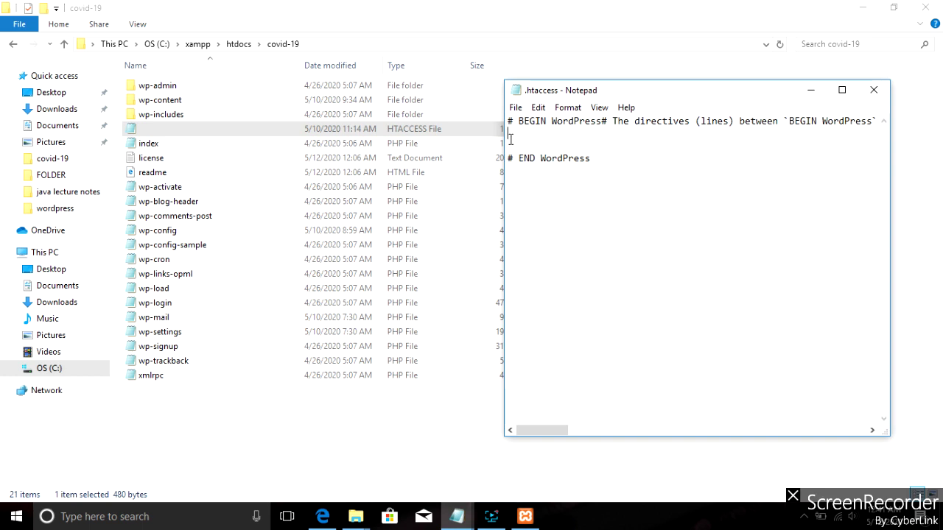
{"action": "key", "text": "ctrl+v"}
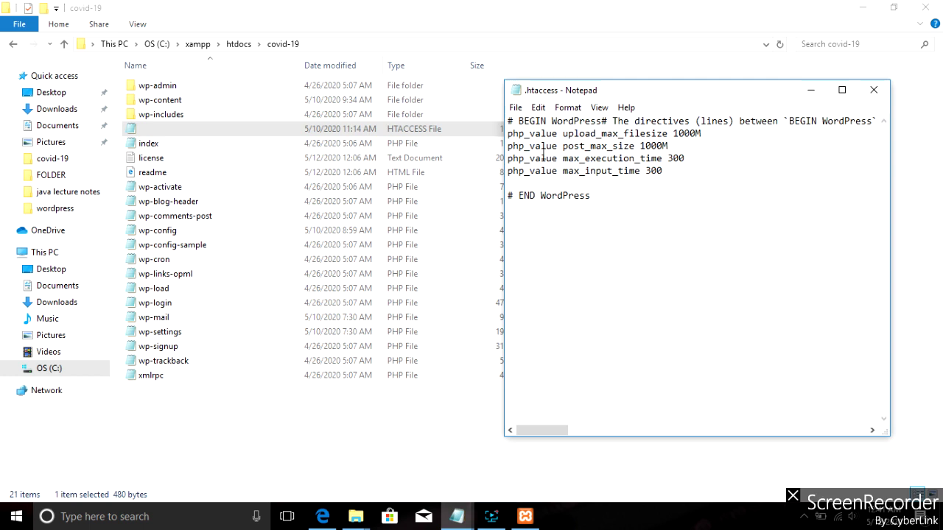
{"action": "left_click", "coordinate": [516, 108]}
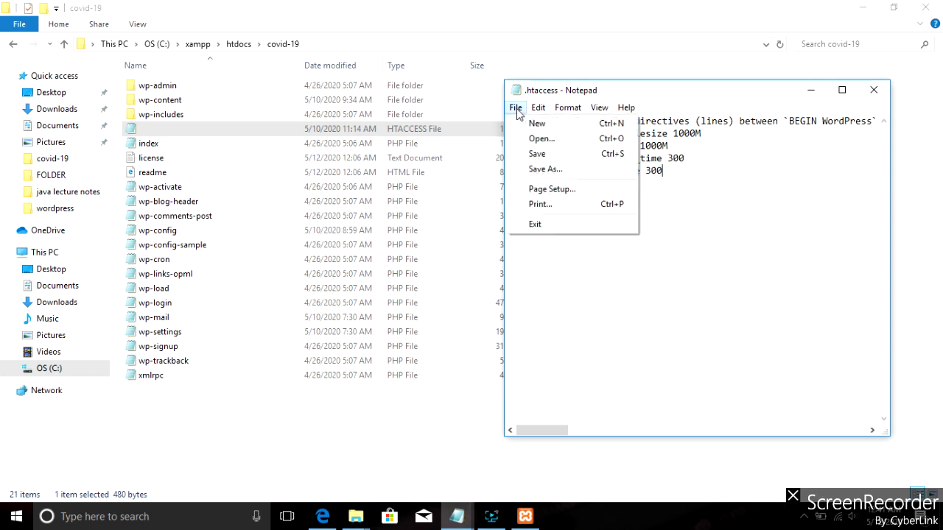
{"action": "left_click", "coordinate": [536, 155]}
Switch to the Edge browser, reload the Upload New Media page and check the maximum upload file size.
{"action": "left_click", "coordinate": [811, 91]}
{"action": "left_click", "coordinate": [862, 7]}
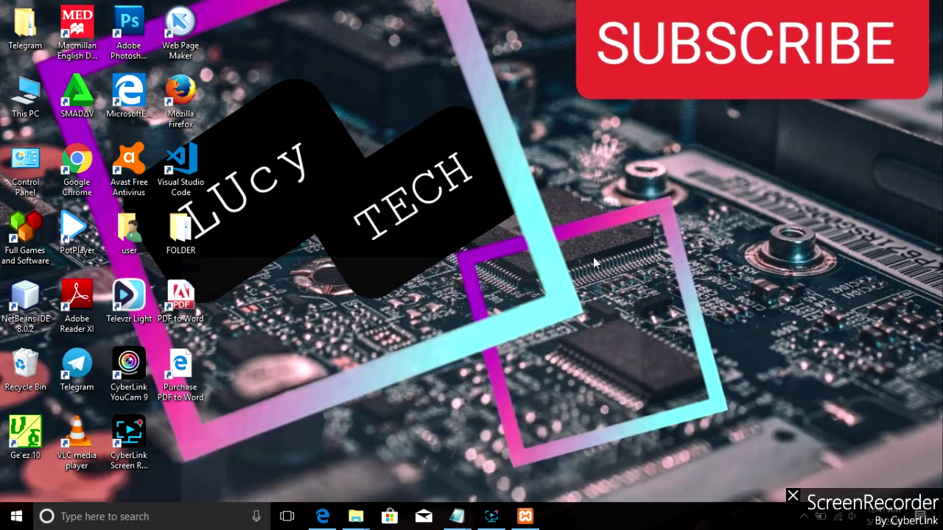
{"action": "left_click", "coordinate": [321, 517]}
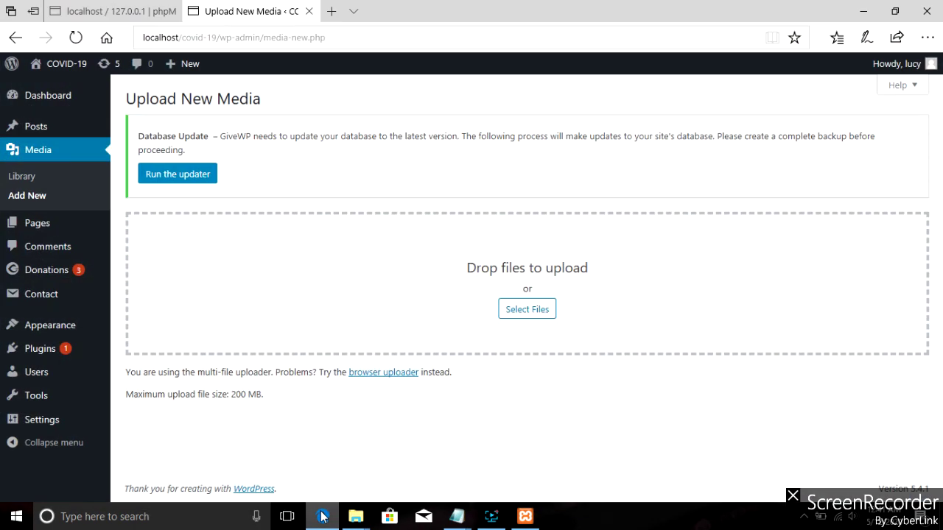
{"action": "left_click", "coordinate": [77, 39]}
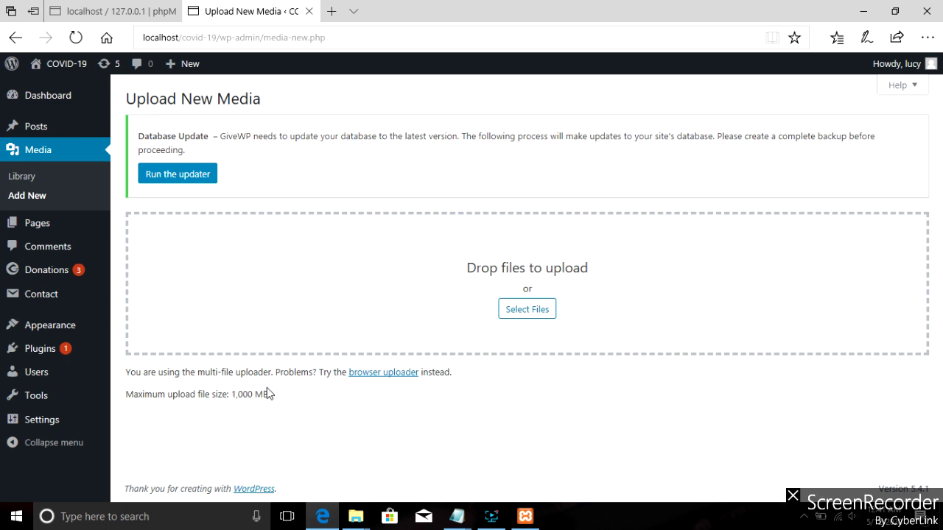
{"action": "left_click_drag", "start_coordinate": [268, 396], "coordinate": [227, 396]}
Open the page for adding plugins and search for "tuxedo big file uploads".
{"action": "left_click", "coordinate": [55, 348]}
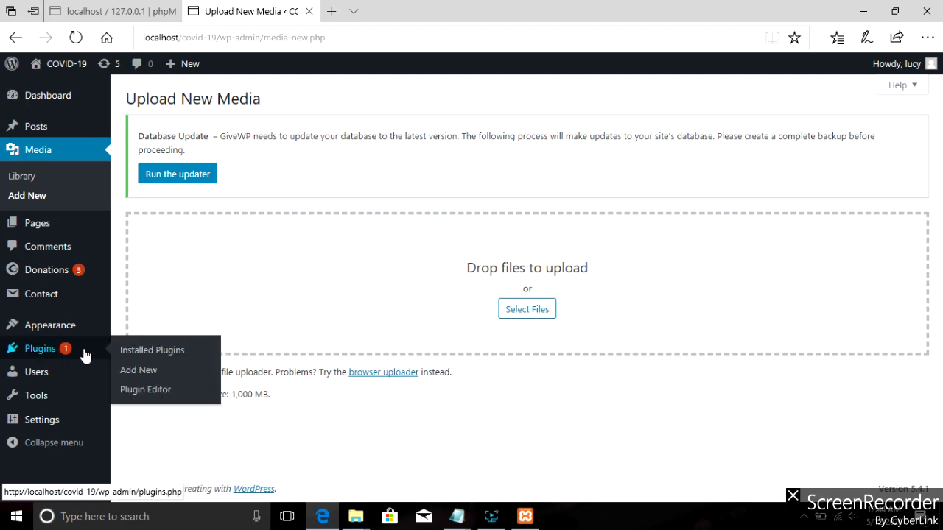
{"action": "left_click", "coordinate": [133, 373]}
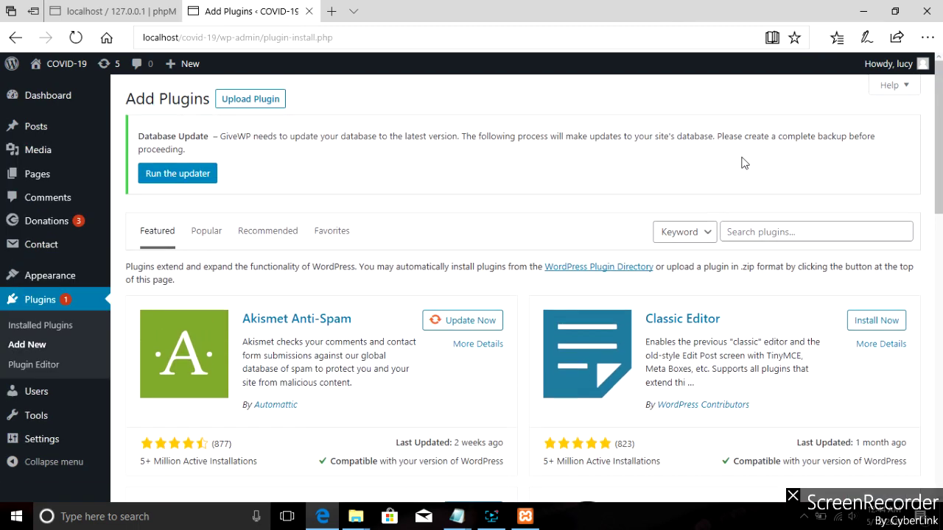
{"action": "left_click", "coordinate": [741, 237]}
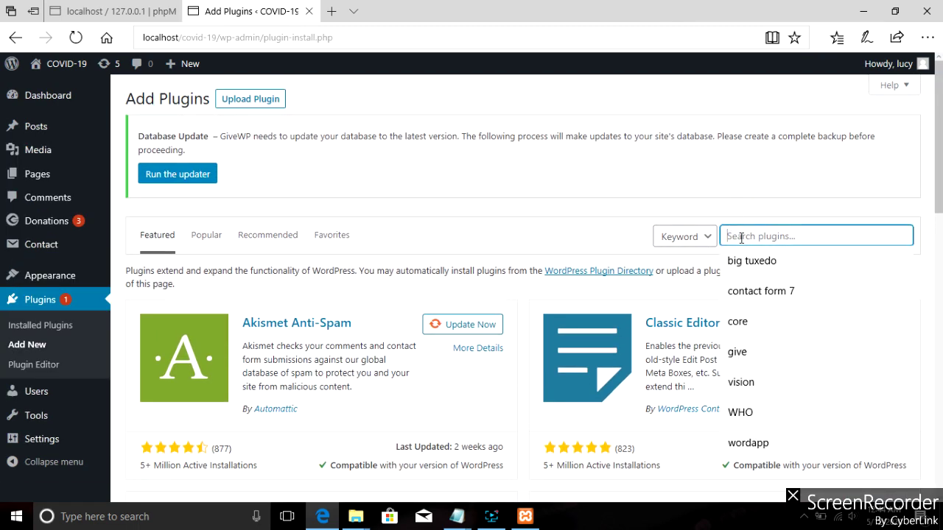
{"action": "type", "text": "tuxedo "}
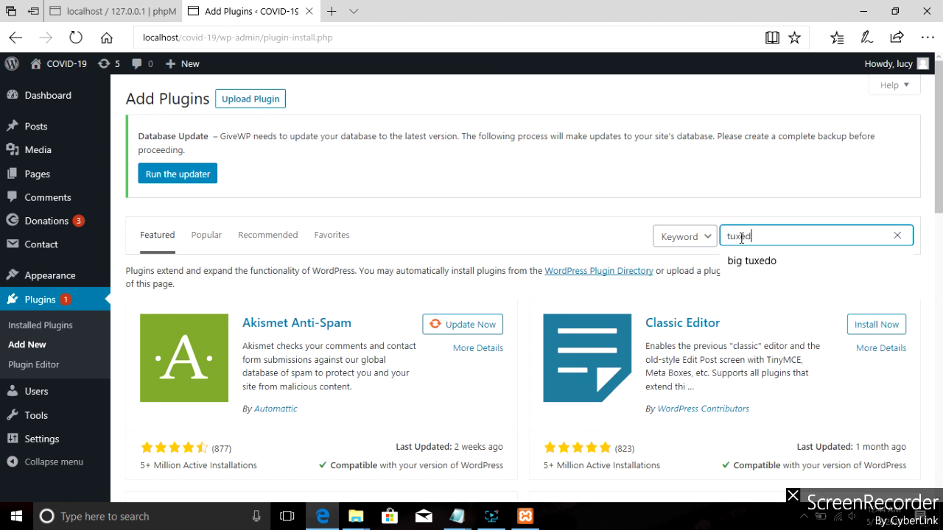
{"action": "type", "text": "big "}
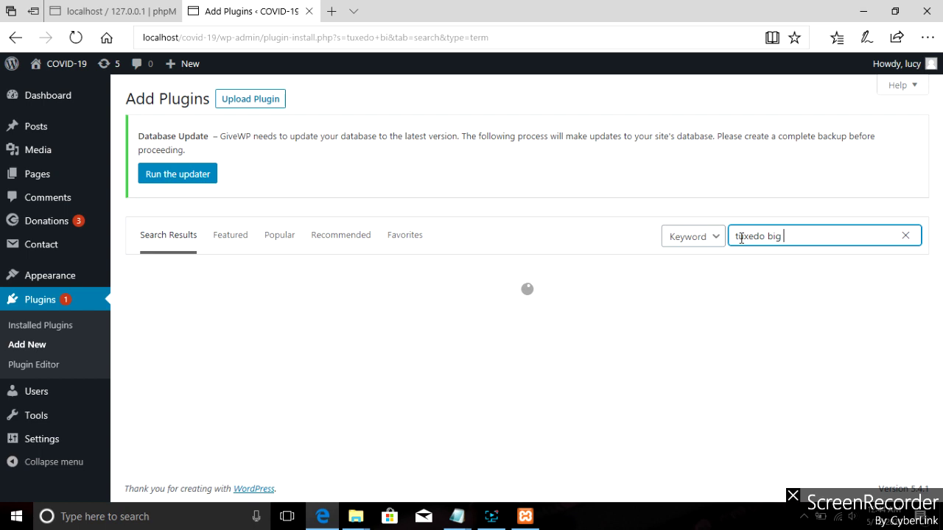
{"action": "type", "text": "file "}
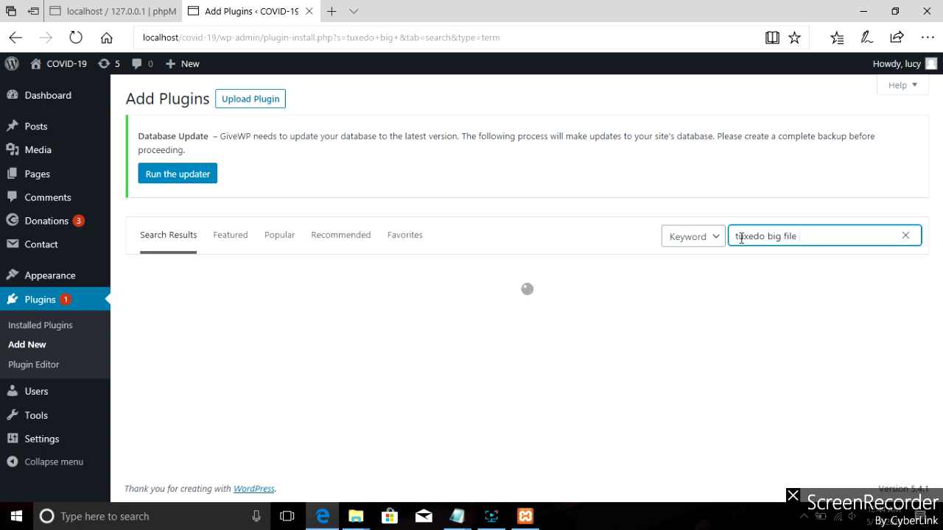
{"action": "type", "text": "uploads"}
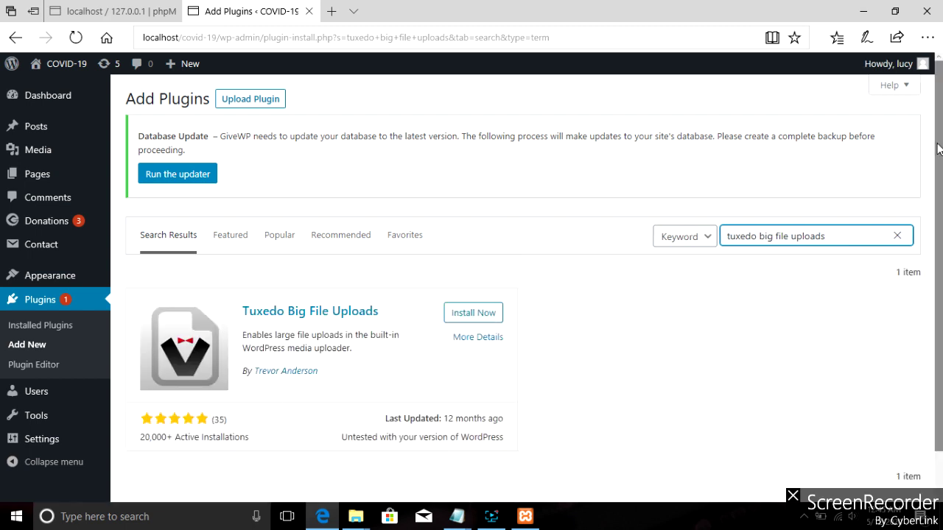
Install and activate the Tuxedo Big File Uploads plugin, and find its entry among the installed plugins.
{"action": "scroll", "coordinate": [940, 148], "scroll_direction": "down", "scroll_amount": 2}
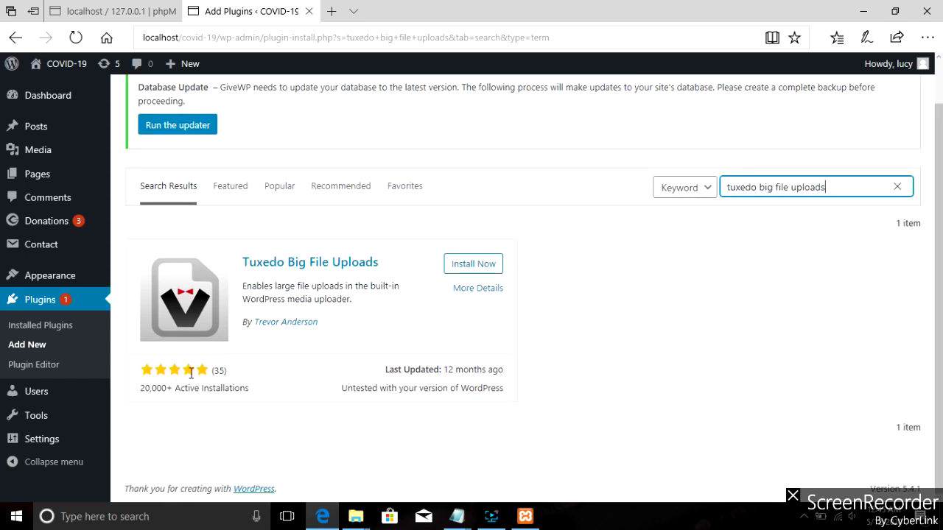
{"action": "left_click", "coordinate": [467, 266]}
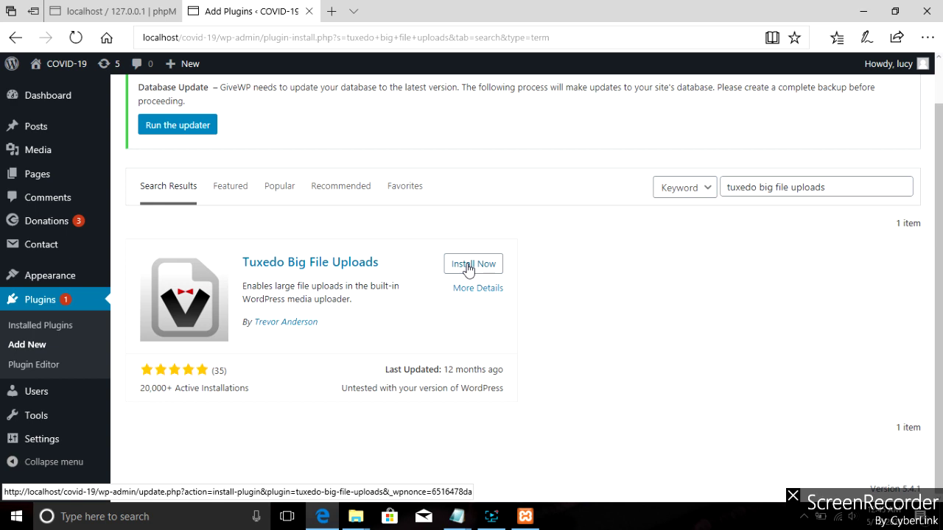
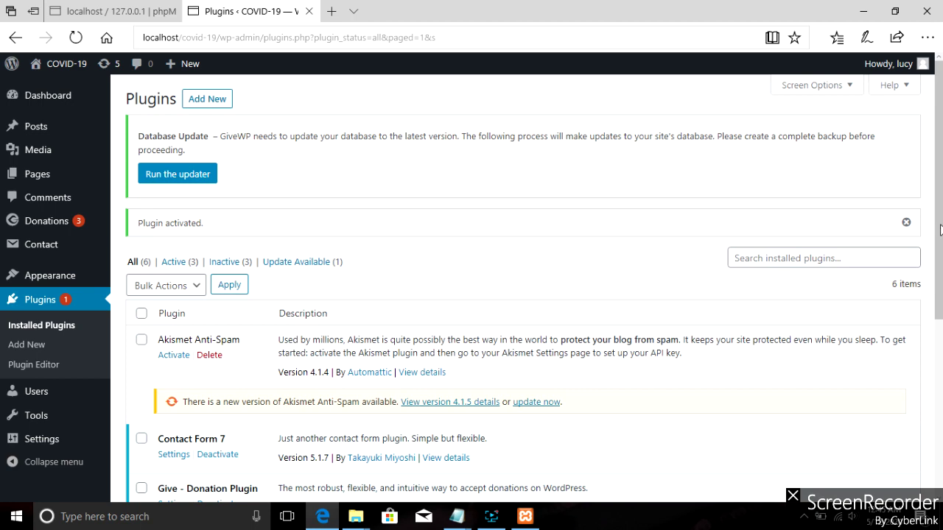
{"action": "left_click_drag", "start_coordinate": [939, 192], "coordinate": [940, 318]}
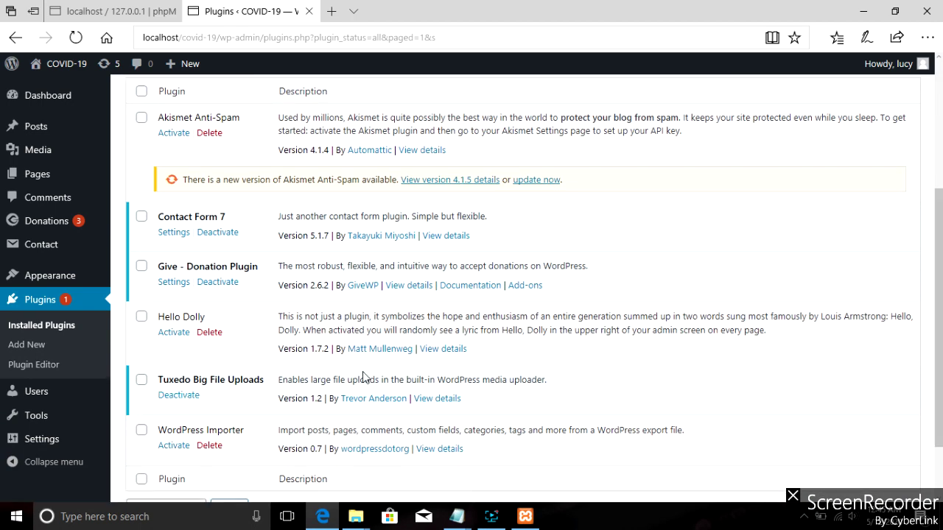
Open the page for adding new media and check the maximum upload file size with the plugin active.
{"action": "mouse_move", "coordinate": [32, 151]}
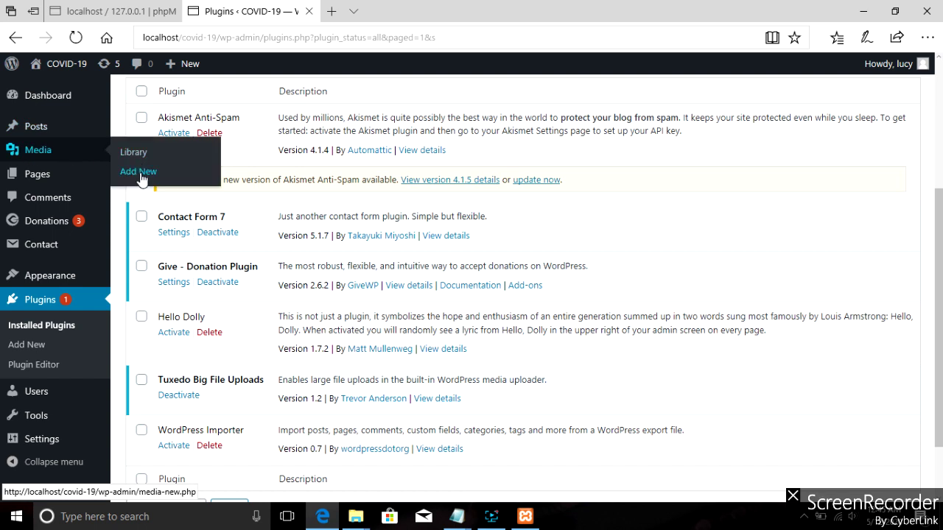
{"action": "left_click", "coordinate": [140, 176]}
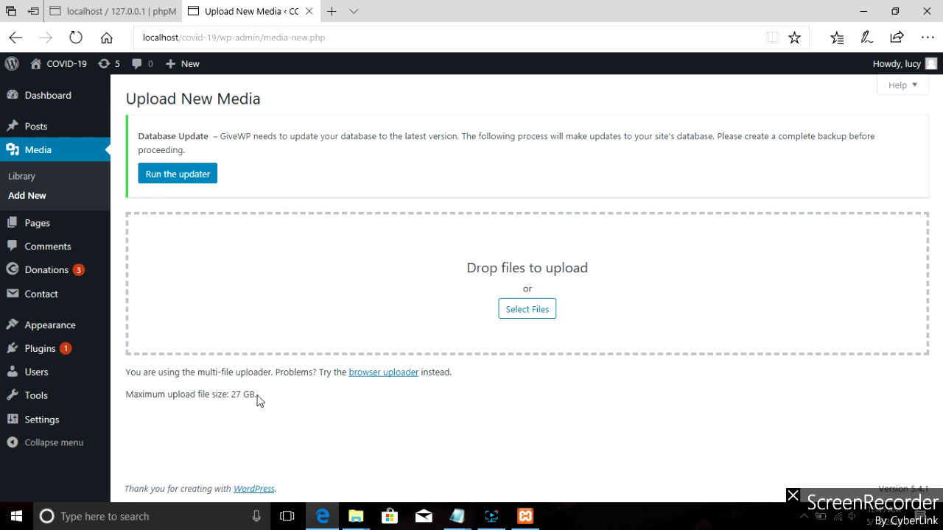
{"action": "left_click_drag", "start_coordinate": [255, 396], "coordinate": [230, 398]}
{"action": "left_click", "coordinate": [279, 402]}
Open the ABOUT page for editing from the list of all pages and insert a Media & Text block.
{"action": "mouse_move", "coordinate": [49, 229]}
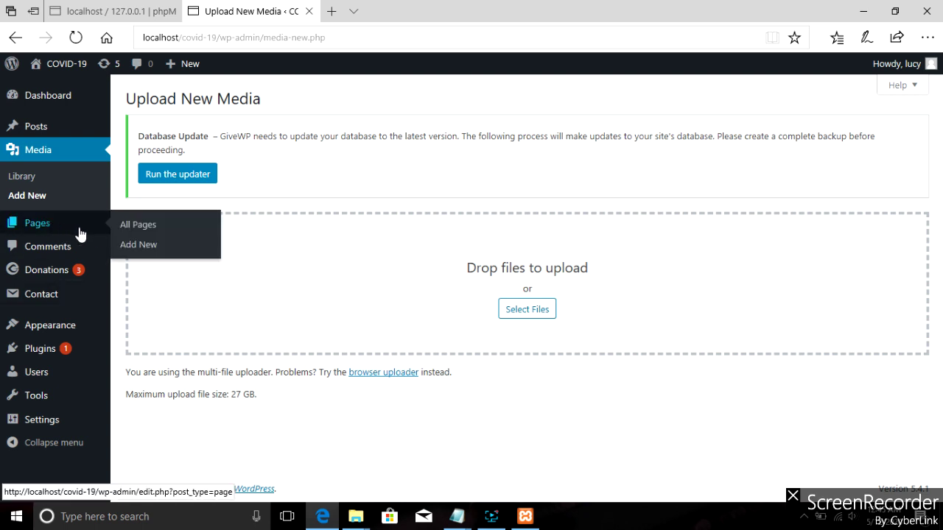
{"action": "left_click", "coordinate": [165, 231]}
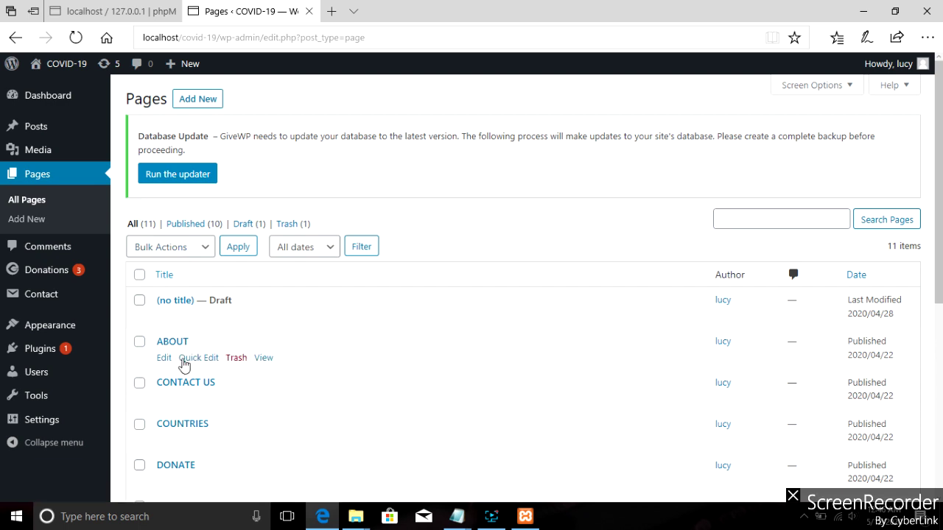
{"action": "left_click", "coordinate": [168, 344]}
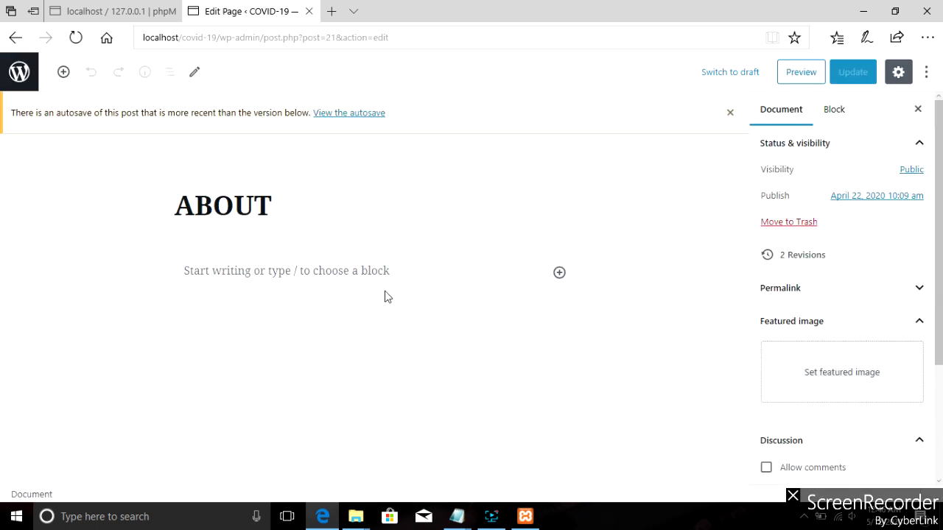
{"action": "left_click", "coordinate": [559, 274]}
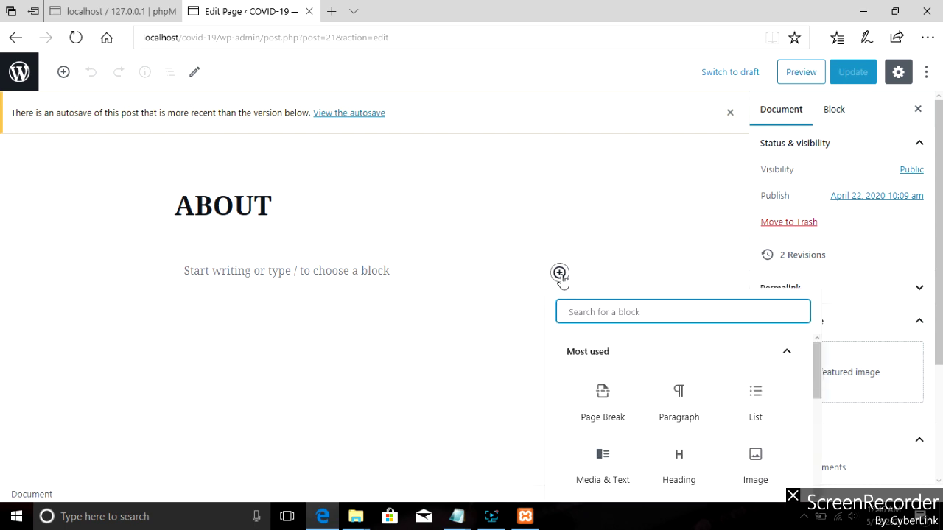
{"action": "left_click", "coordinate": [604, 471]}
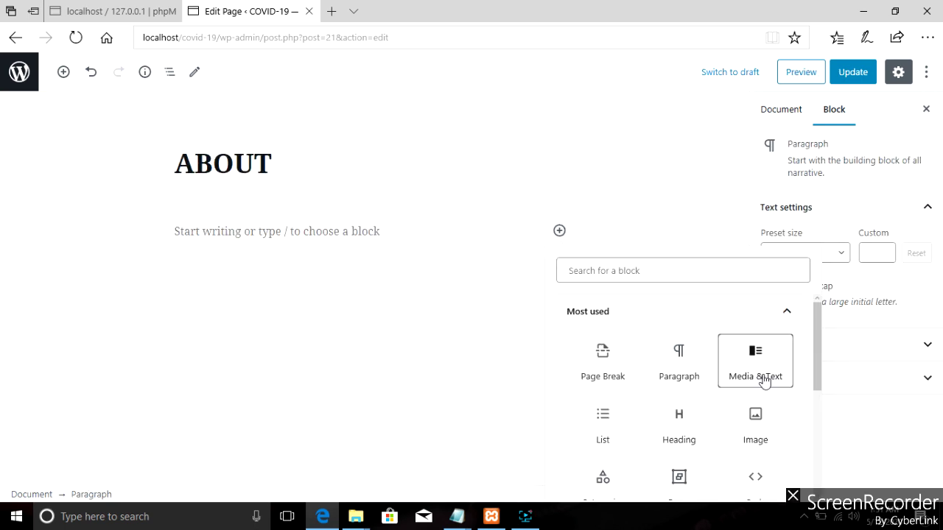
{"action": "left_click", "coordinate": [764, 381]}
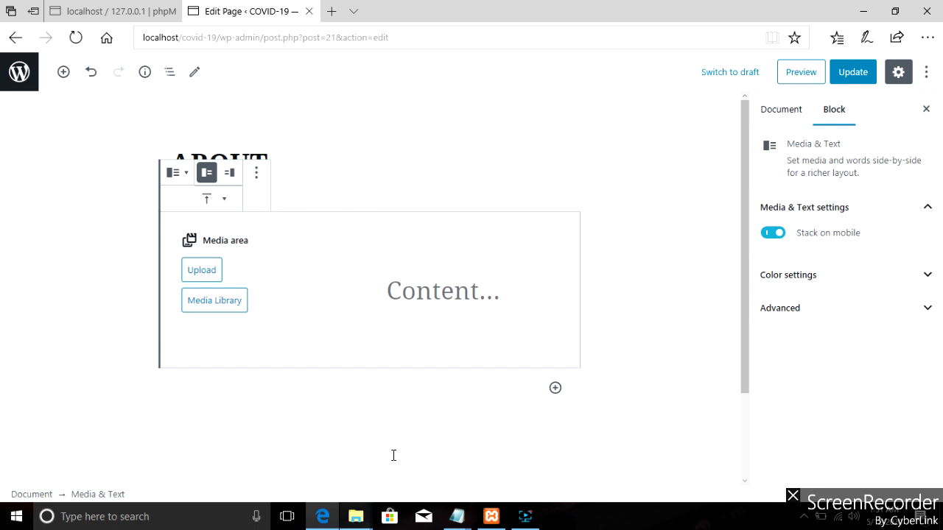
Upload the "plugin video" file from the My Videos folder into the media area of the Media & Text block.
{"action": "left_click", "coordinate": [867, 12]}
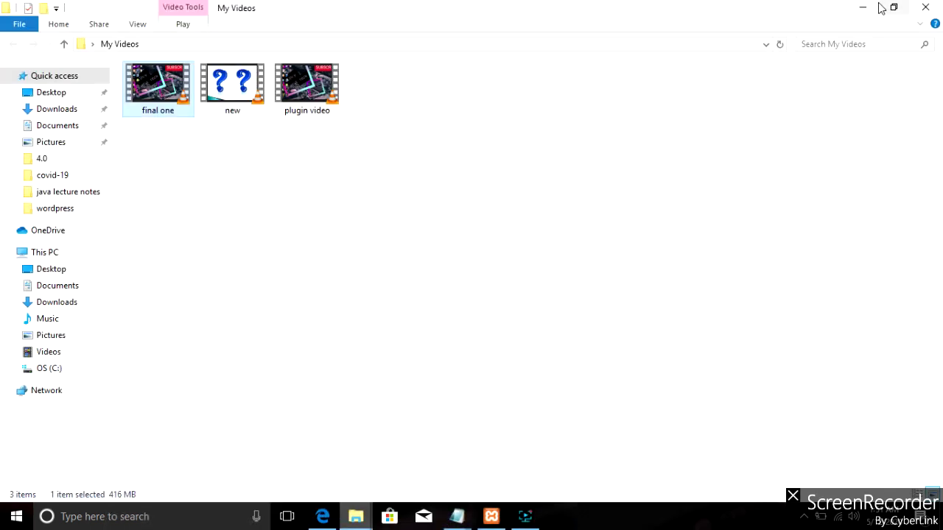
{"action": "left_click", "coordinate": [248, 102]}
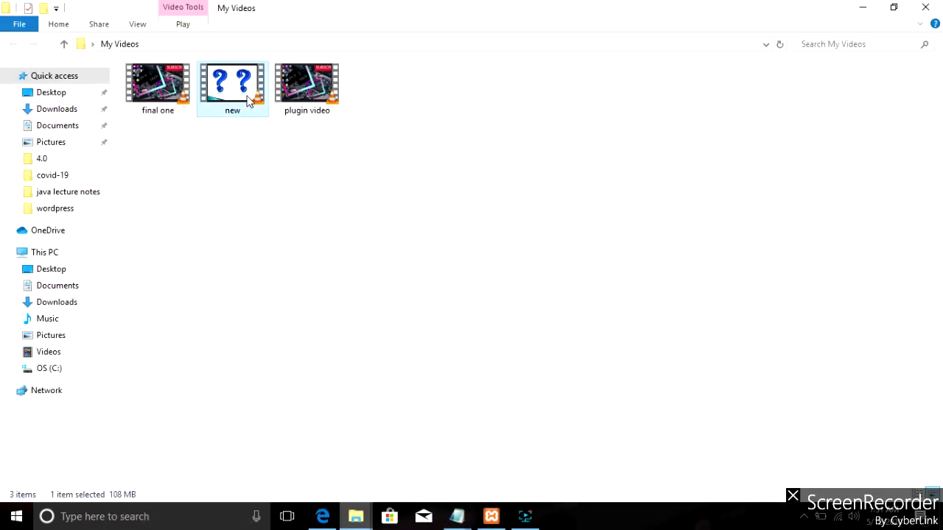
{"action": "left_click", "coordinate": [325, 93]}
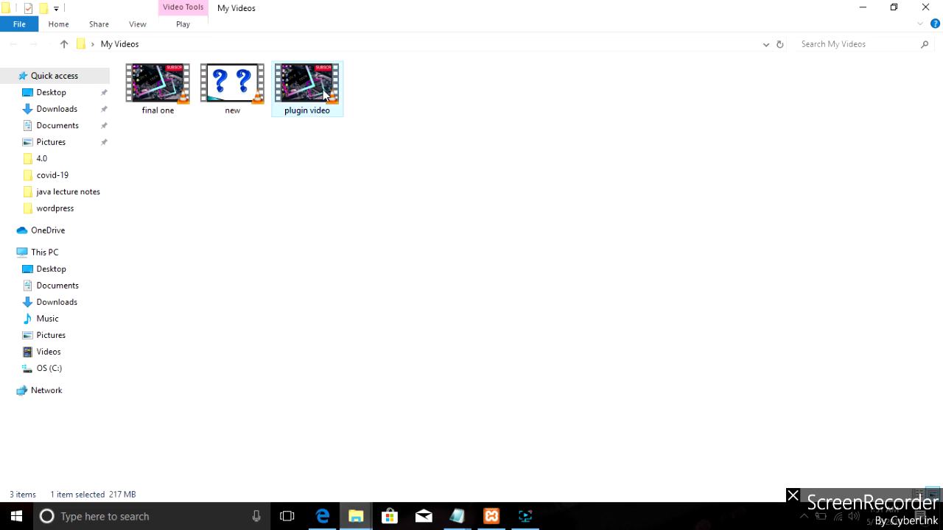
{"action": "left_click_drag", "start_coordinate": [324, 94], "coordinate": [257, 285]}
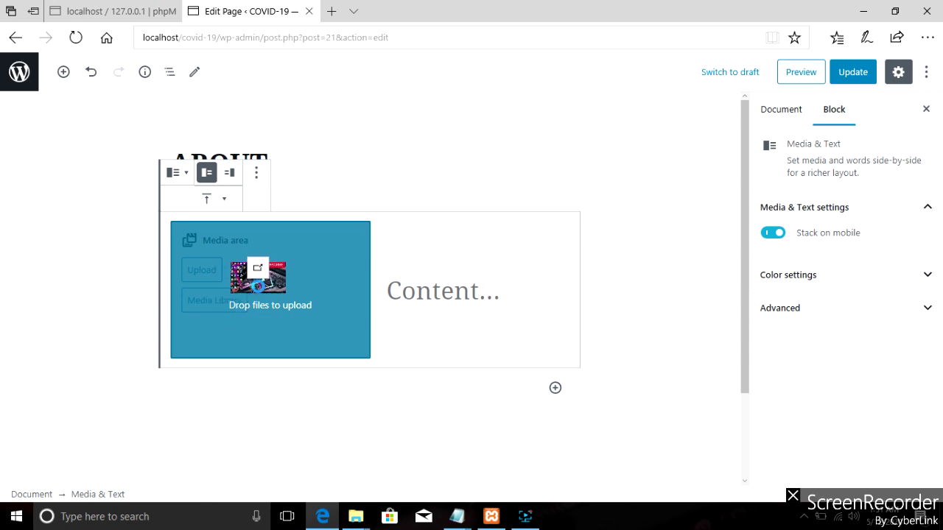
{"action": "left_click_drag", "start_coordinate": [258, 286], "coordinate": [259, 293]}
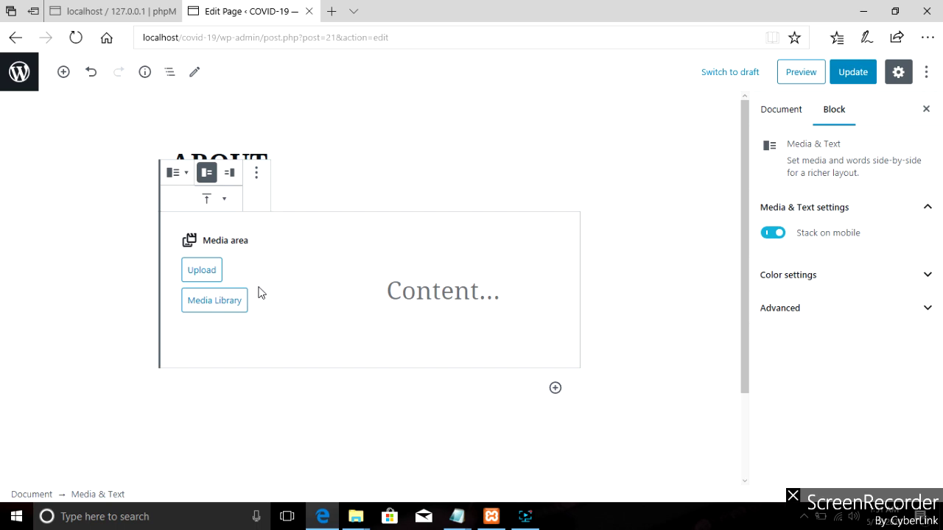
{"action": "left_click", "coordinate": [273, 175]}
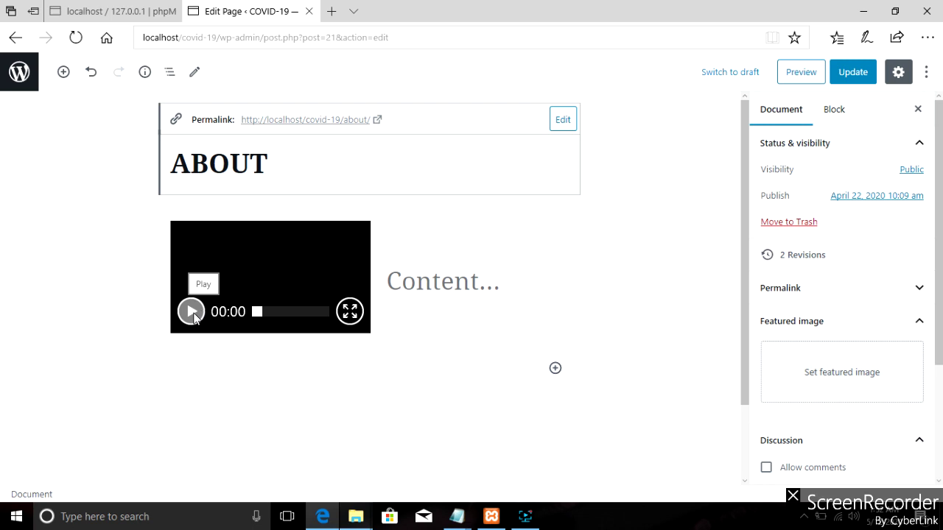
Test the uploaded video in the block by playing it briefly, pausing it and skipping to two further points.
{"action": "left_click", "coordinate": [191, 311]}
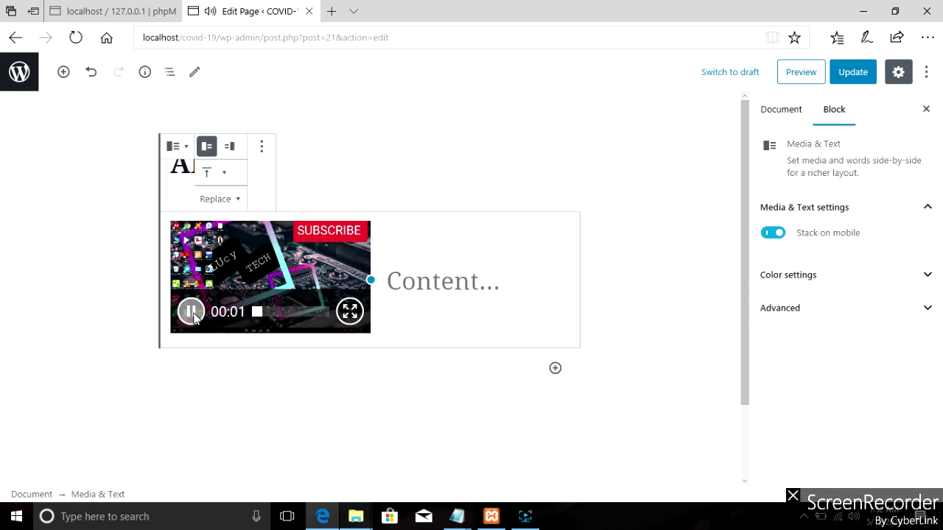
{"action": "left_click", "coordinate": [190, 311]}
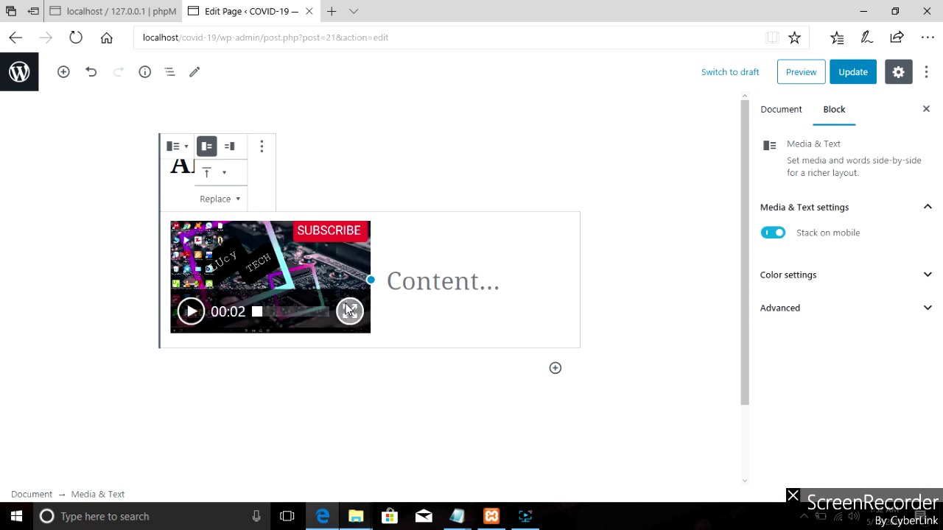
{"action": "left_click", "coordinate": [271, 312]}
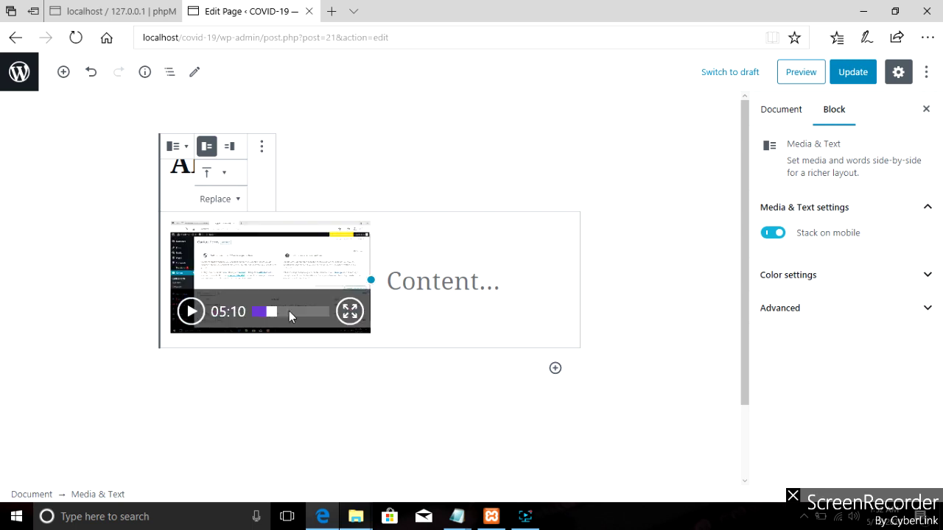
{"action": "left_click", "coordinate": [289, 310]}
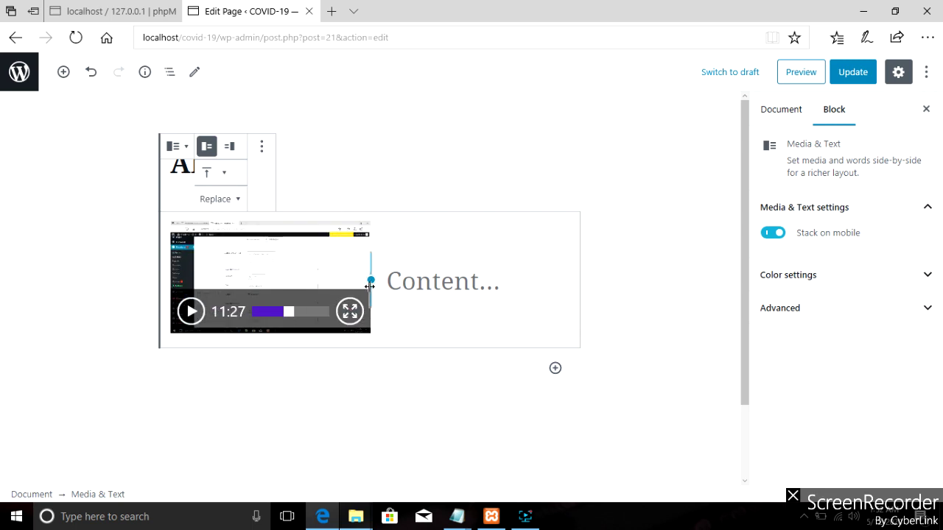
Widen the video area of the Media & Text block as far as it goes and update the ABOUT page.
{"action": "left_click_drag", "start_coordinate": [370, 285], "coordinate": [627, 338]}
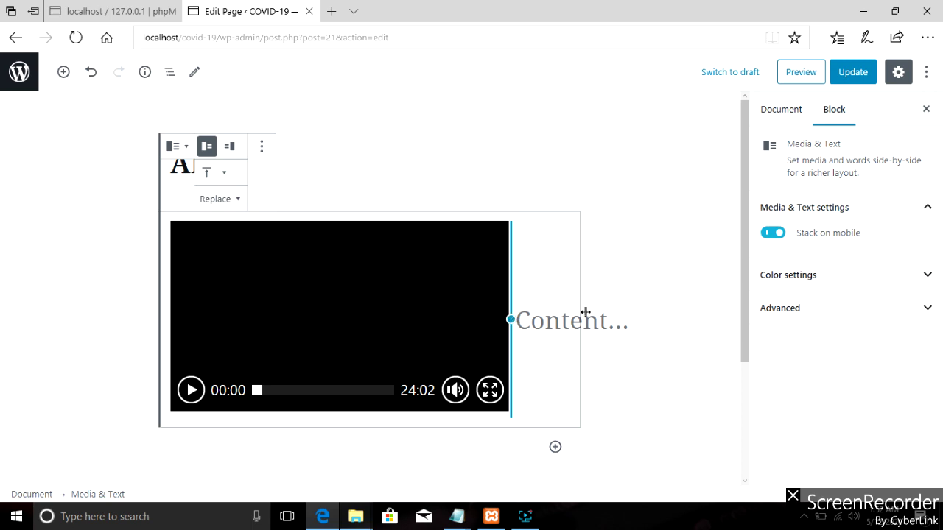
{"action": "left_click", "coordinate": [853, 72]}
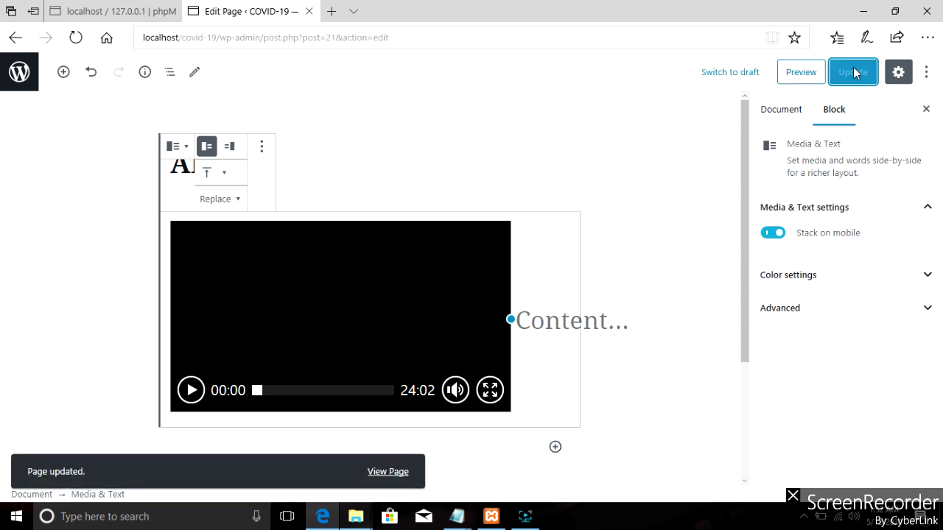
View the published ABOUT page, play its embedded video and lower the volume.
{"action": "left_click", "coordinate": [389, 472]}
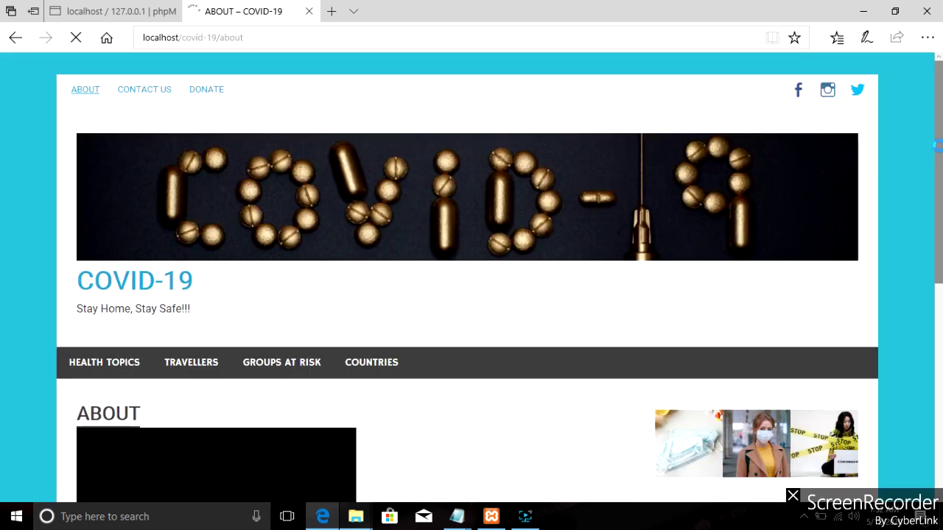
{"action": "left_click_drag", "start_coordinate": [935, 145], "coordinate": [937, 170]}
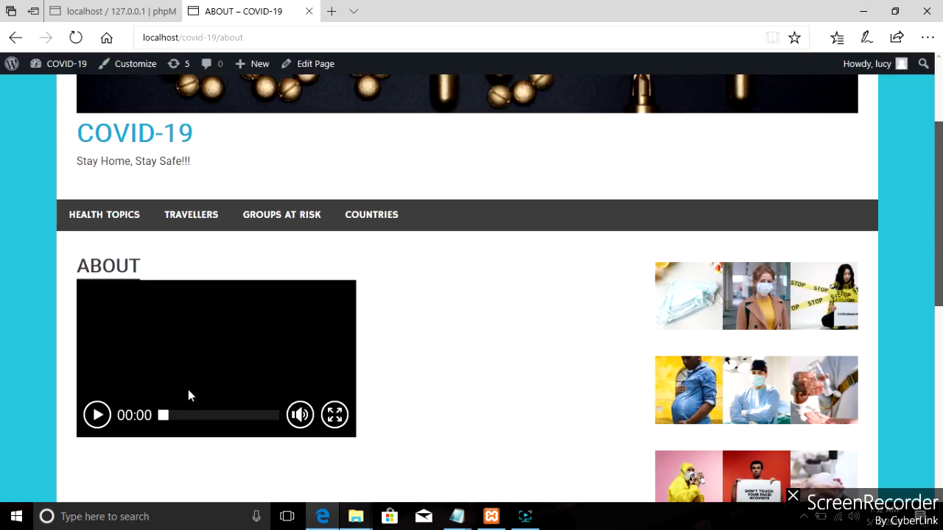
{"action": "left_click", "coordinate": [97, 415]}
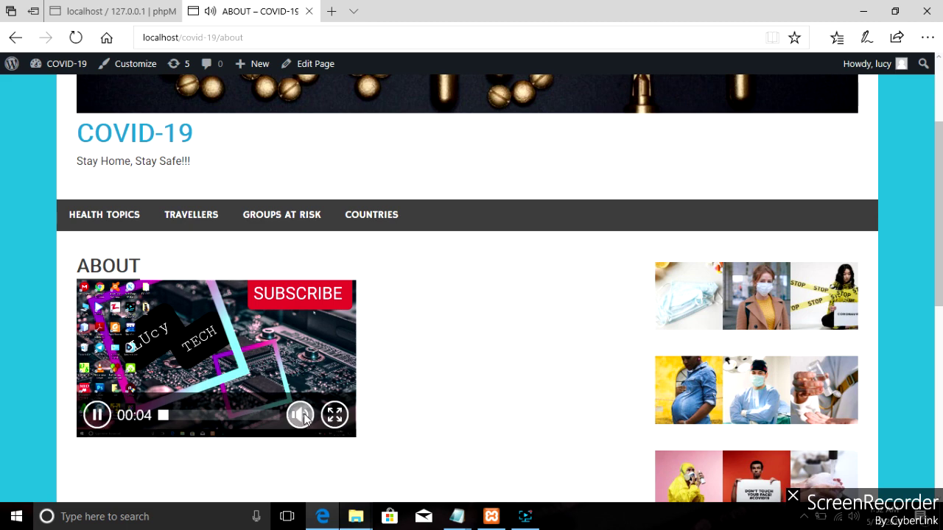
{"action": "mouse_move", "coordinate": [300, 413]}
{"action": "left_click", "coordinate": [300, 386]}
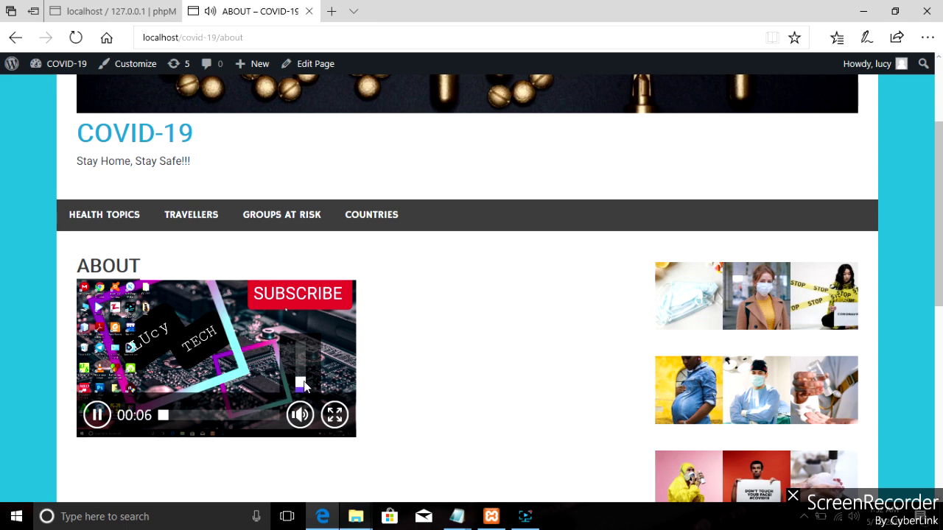
Skip through the playing video to several further points, pause it and return to the beginning of the page.
{"action": "left_click", "coordinate": [204, 417]}
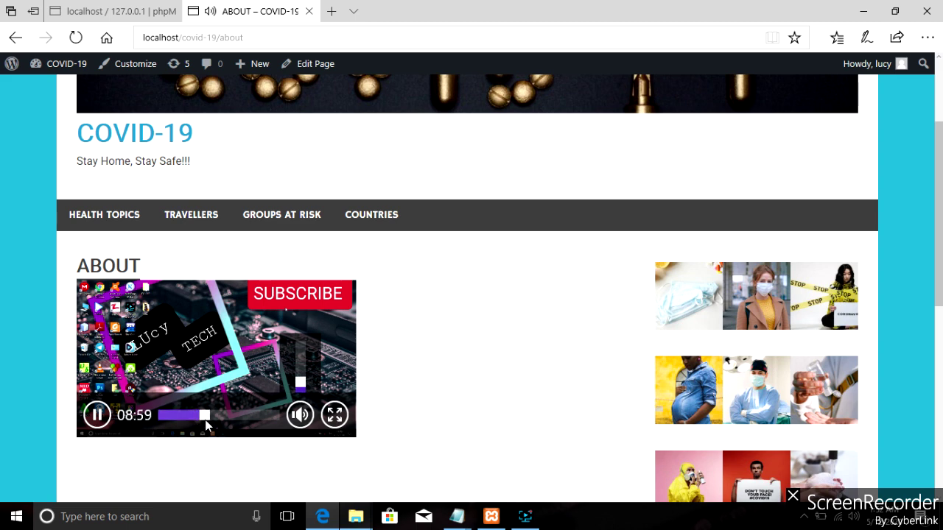
{"action": "left_click", "coordinate": [245, 415]}
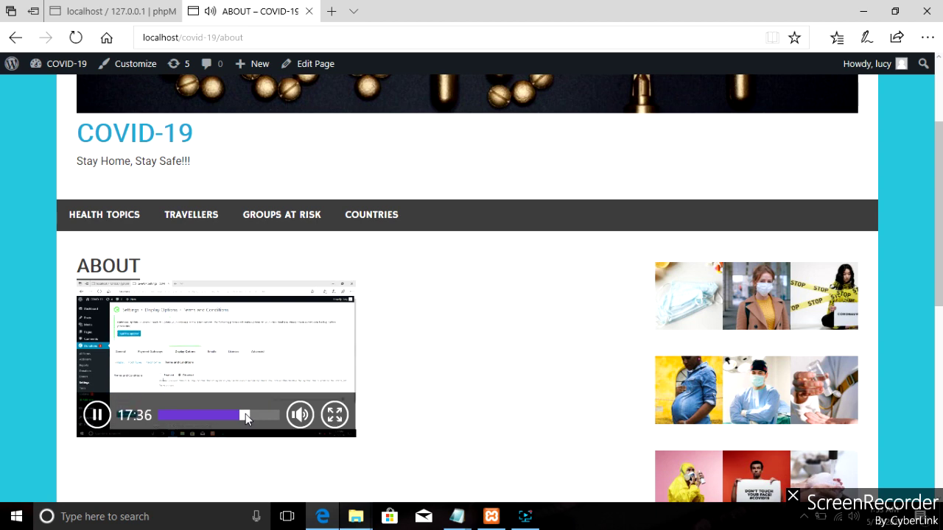
{"action": "left_click", "coordinate": [263, 416]}
{"action": "left_click", "coordinate": [97, 415]}
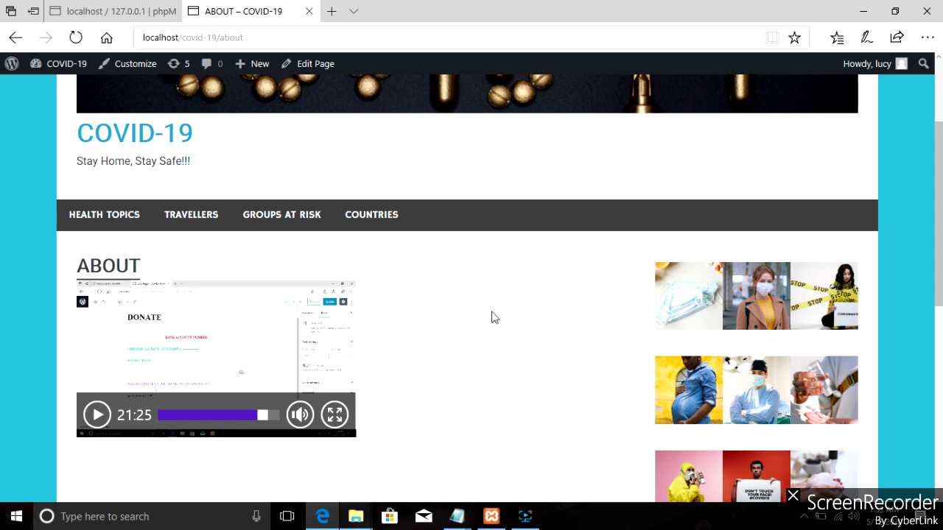
{"action": "left_click", "coordinate": [937, 96]}
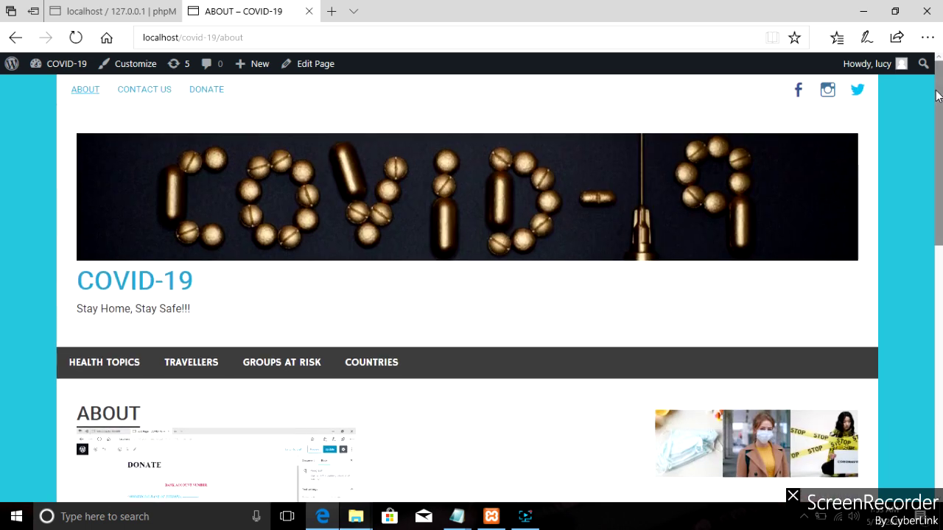